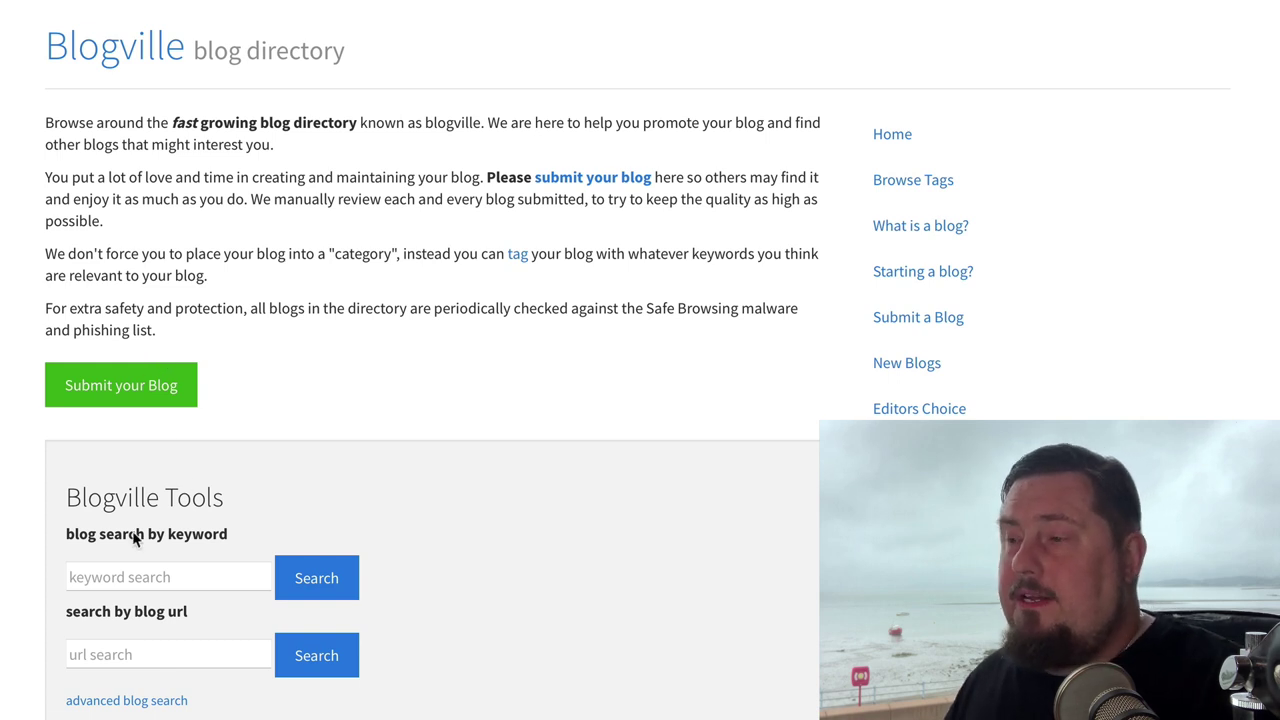
Step: Search the Blogville directory for 'marketing' and browse the results
left_click(130, 577)
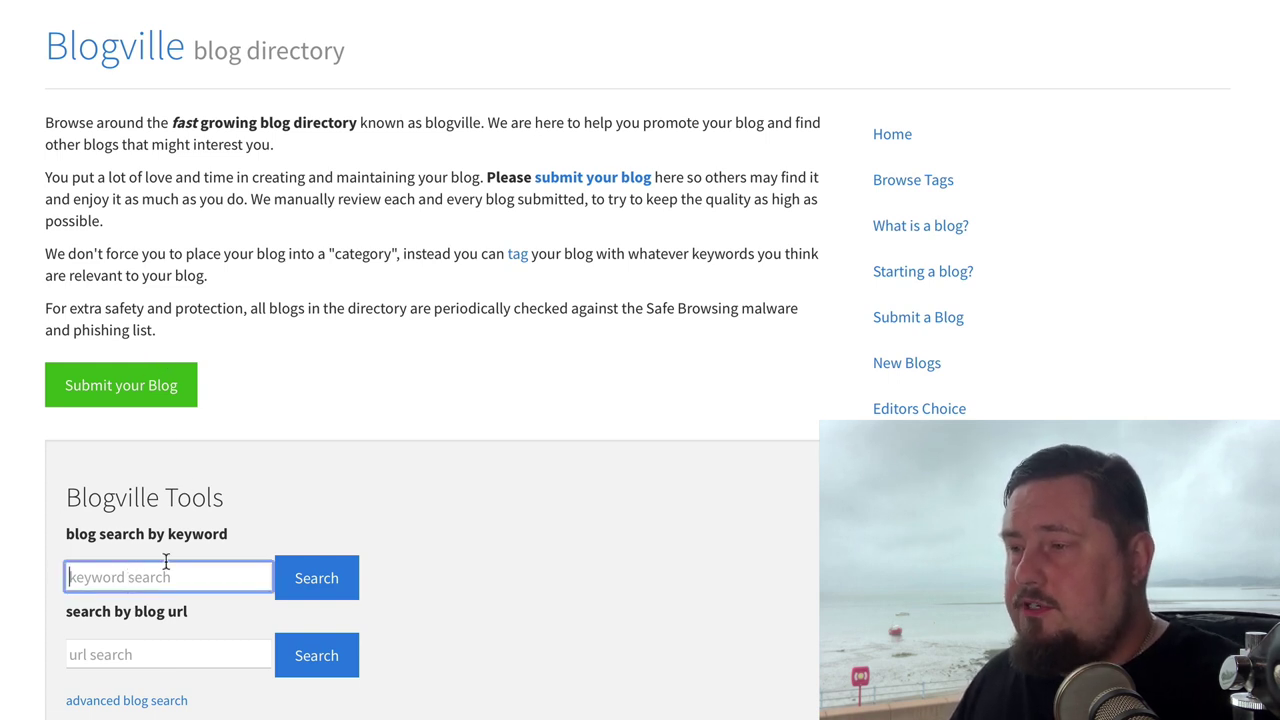
type("mark")
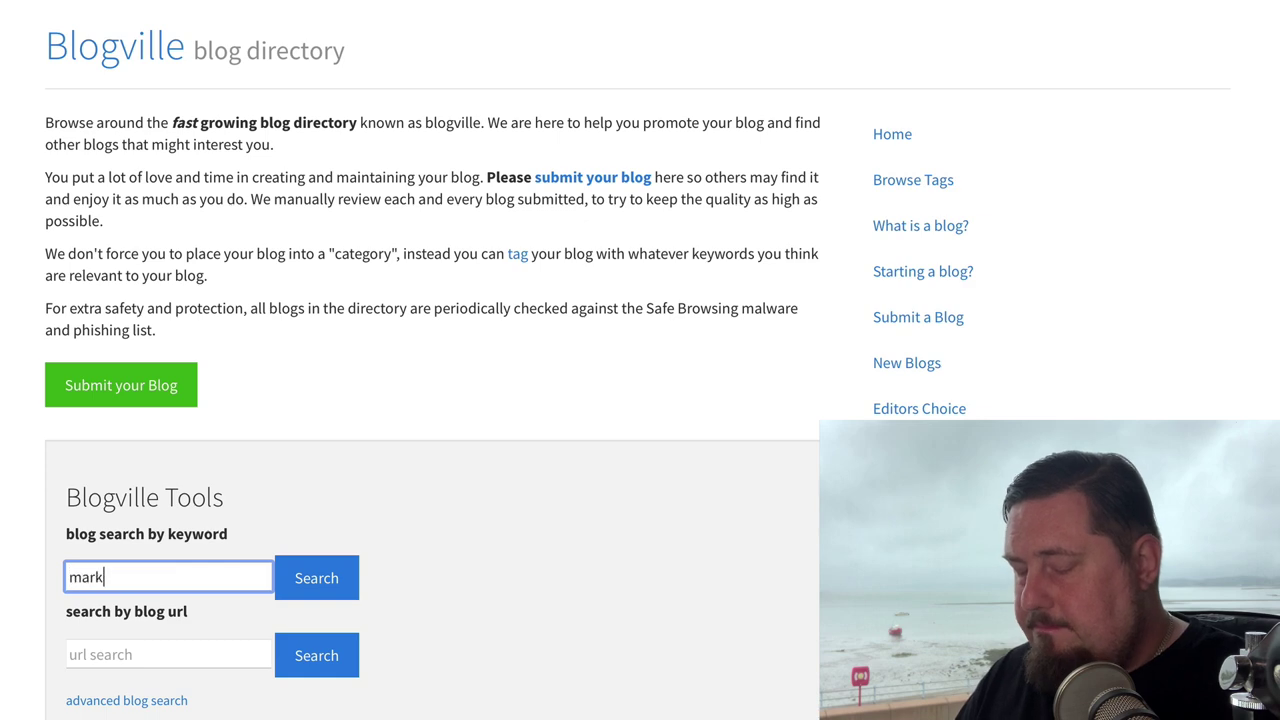
type("eting")
key("Return")
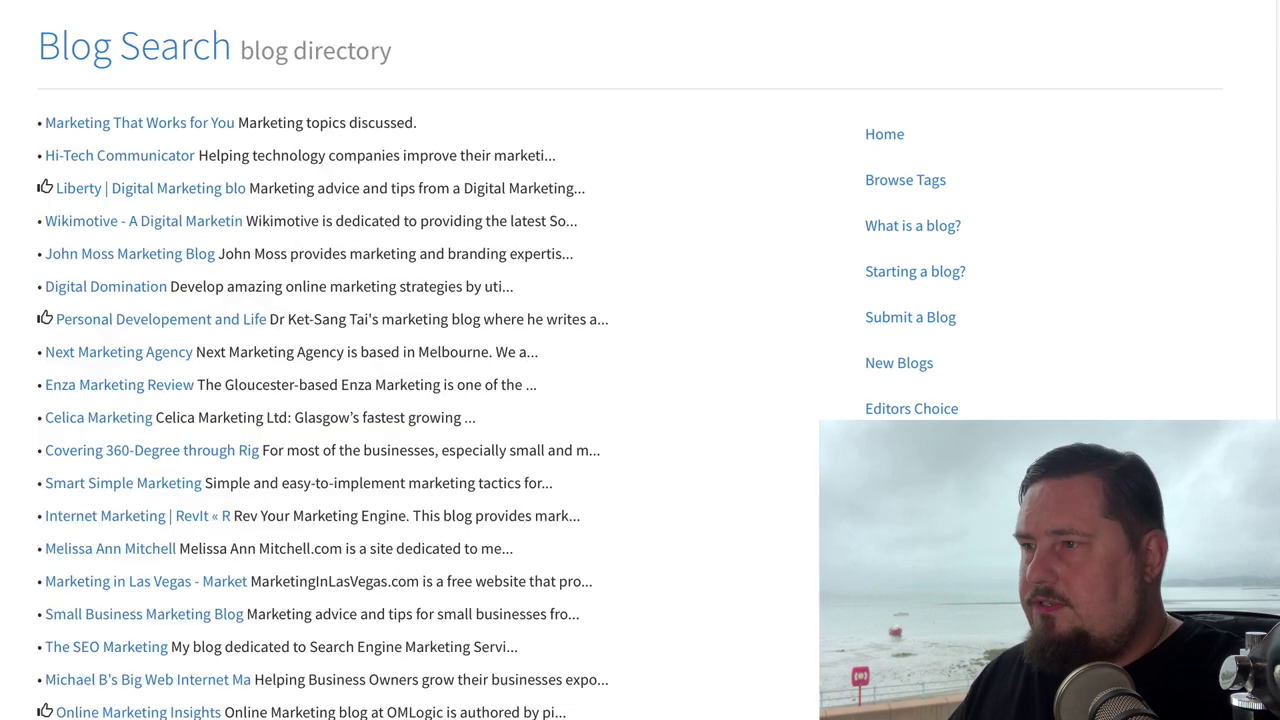
scroll(437, 680, "down", 12)
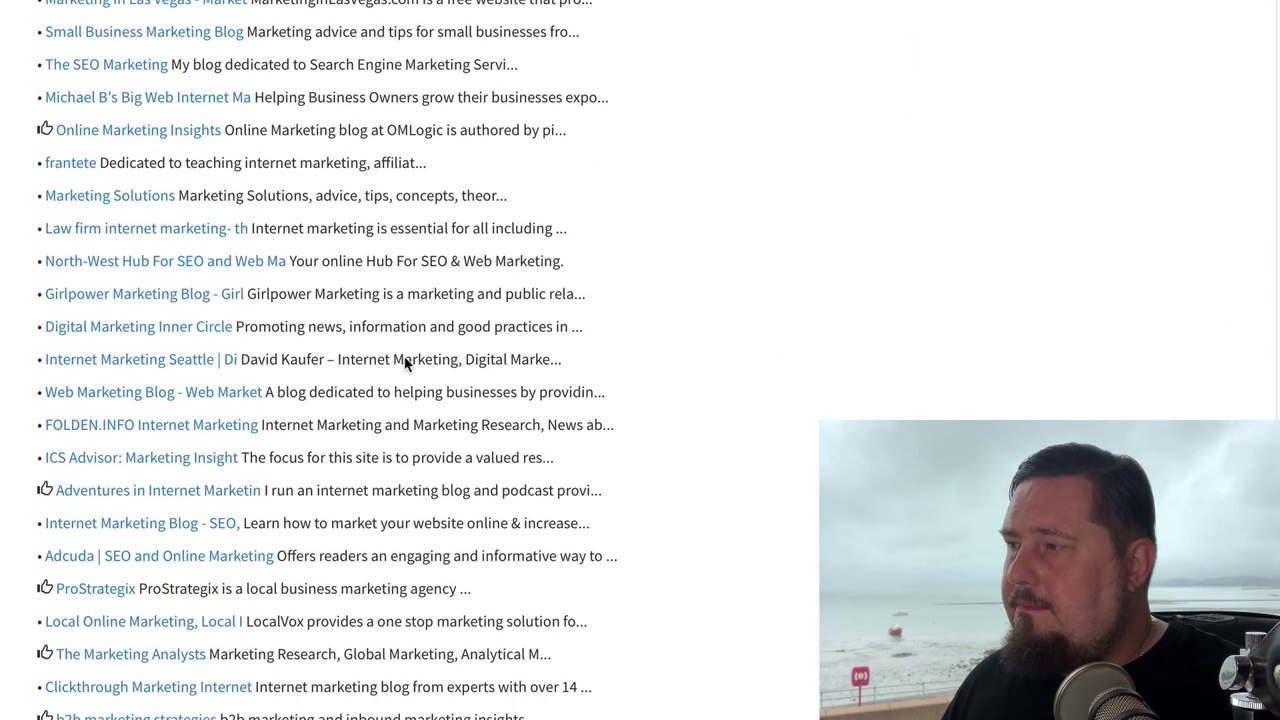
scroll(408, 682, "down", 10)
scroll(408, 680, "up", 12)
scroll(407, 676, "up", 6)
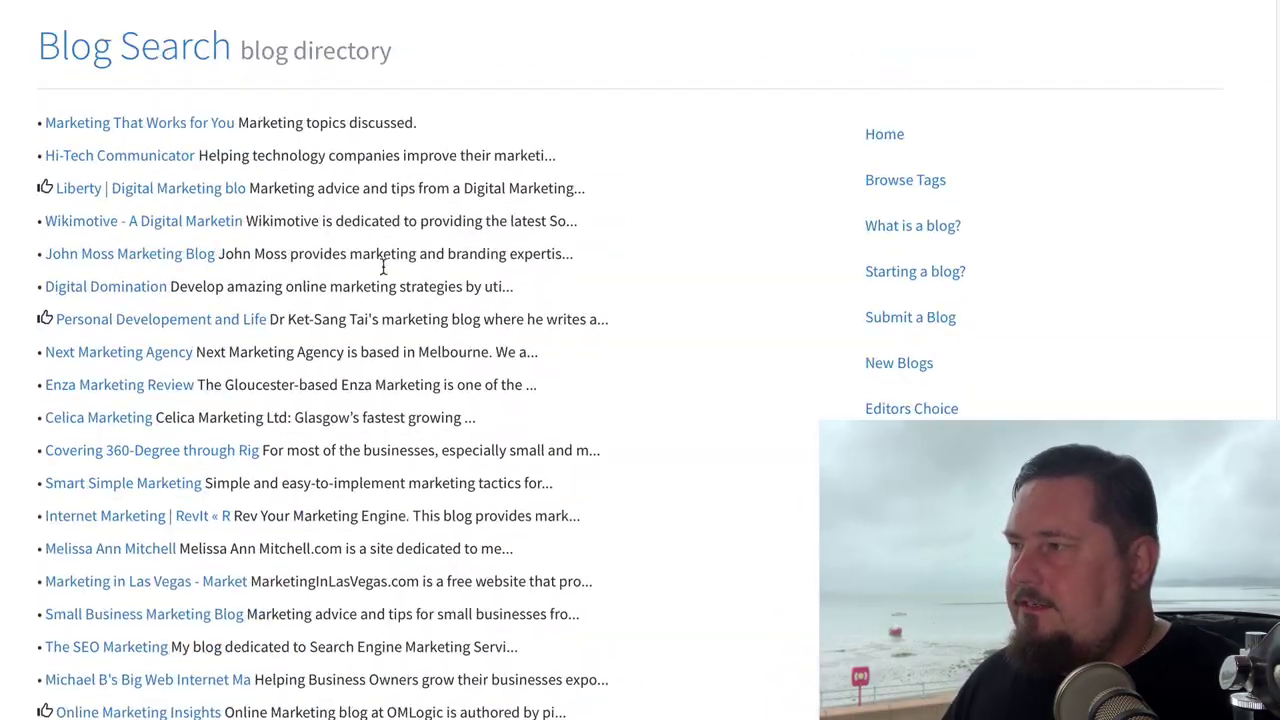
Step: Look through the blog tags list, the starting-a-blog guide and the newest submitted blogs
left_click(888, 137)
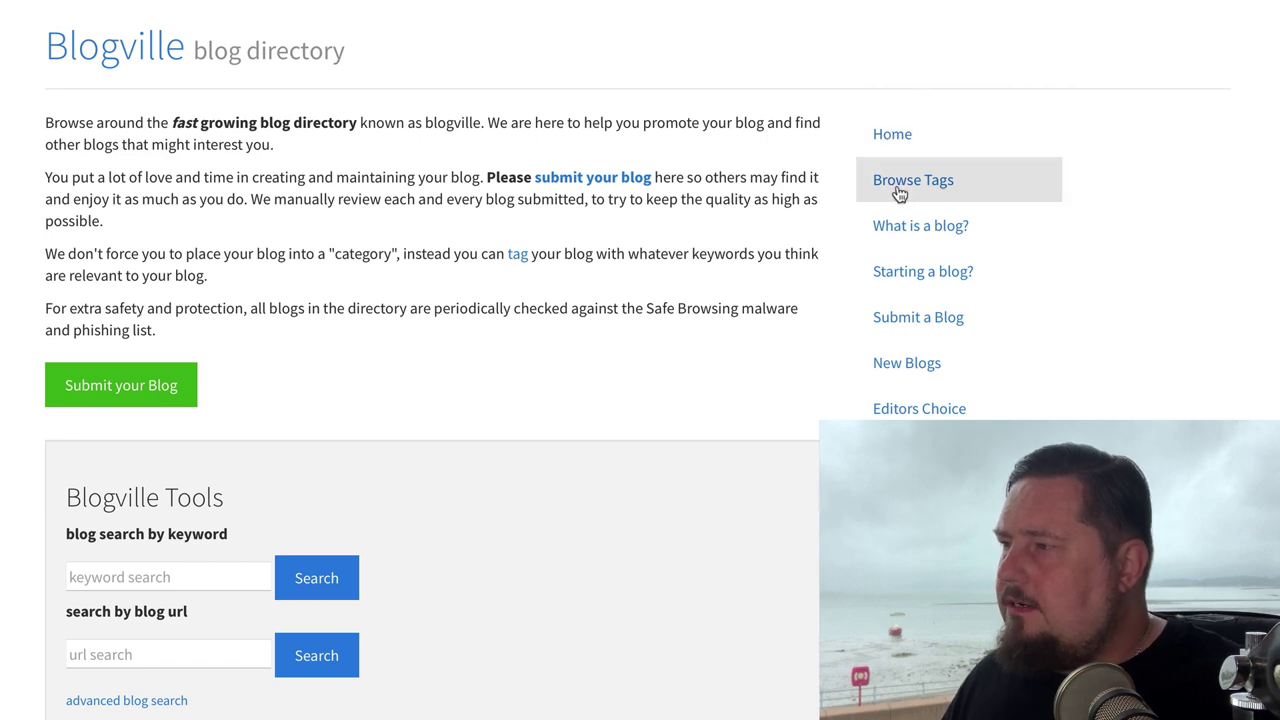
left_click(934, 180)
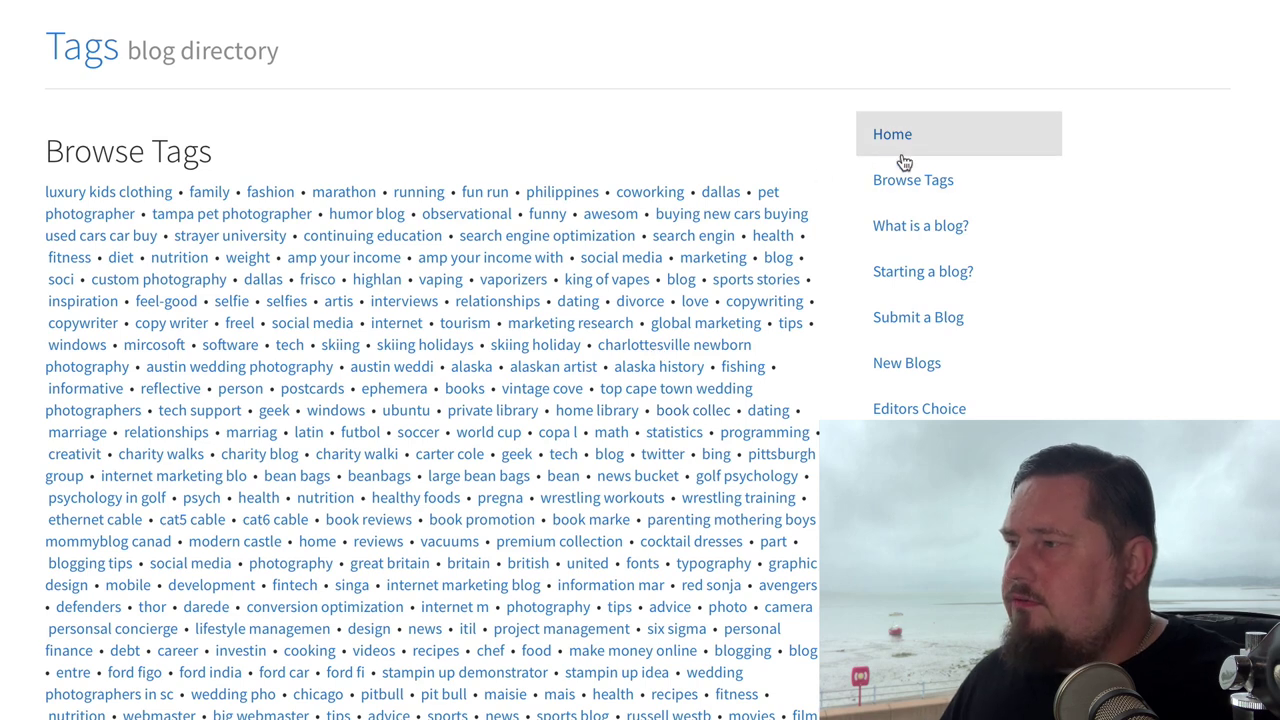
left_click(909, 284)
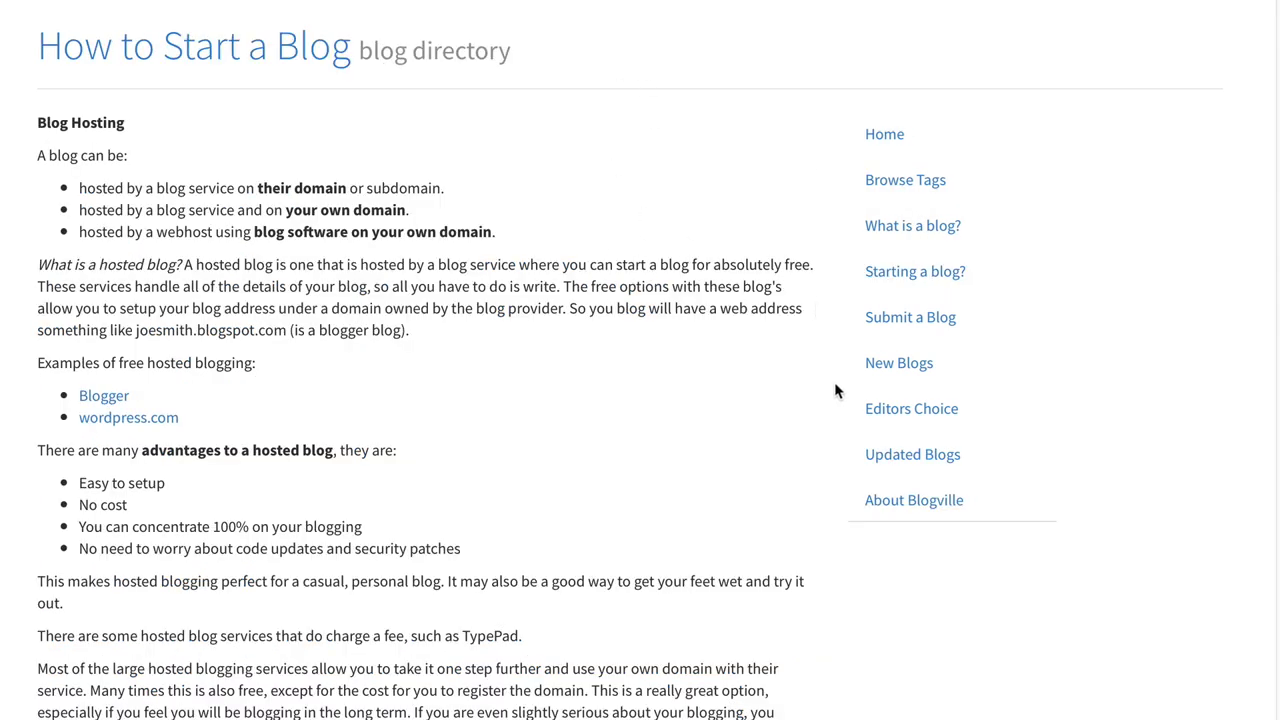
left_click(888, 373)
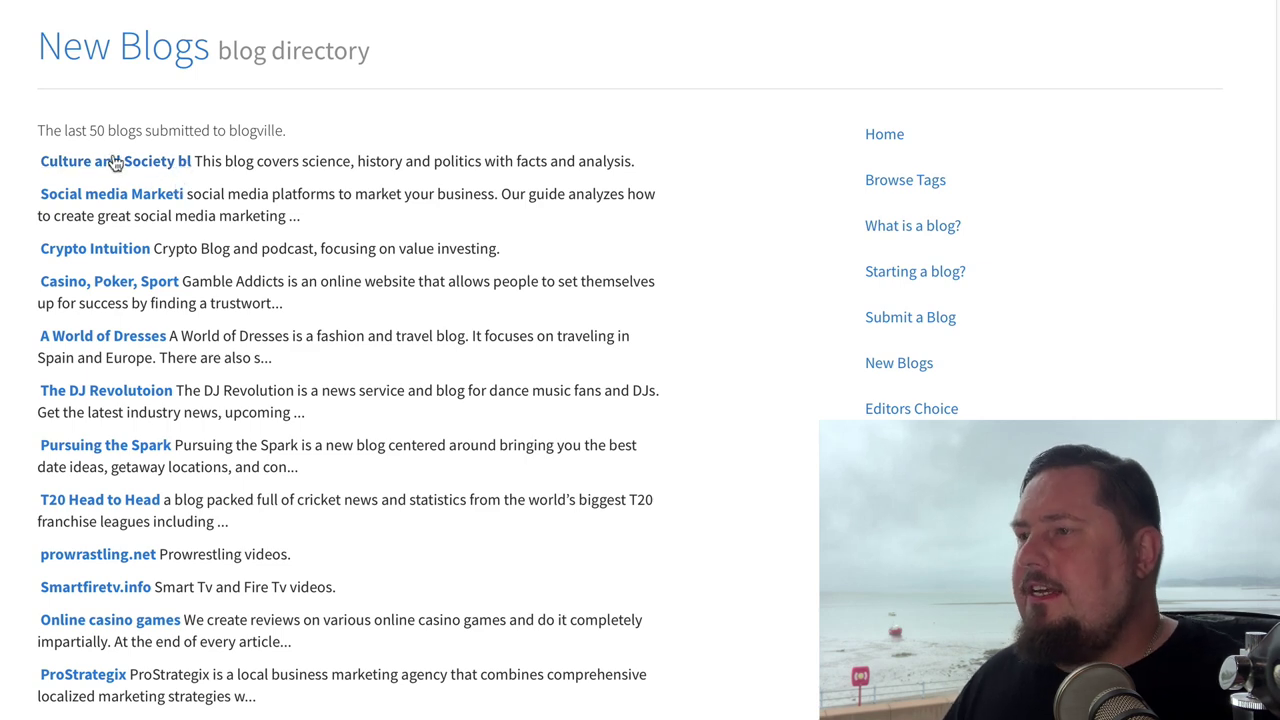
scroll(217, 491, "down", 7)
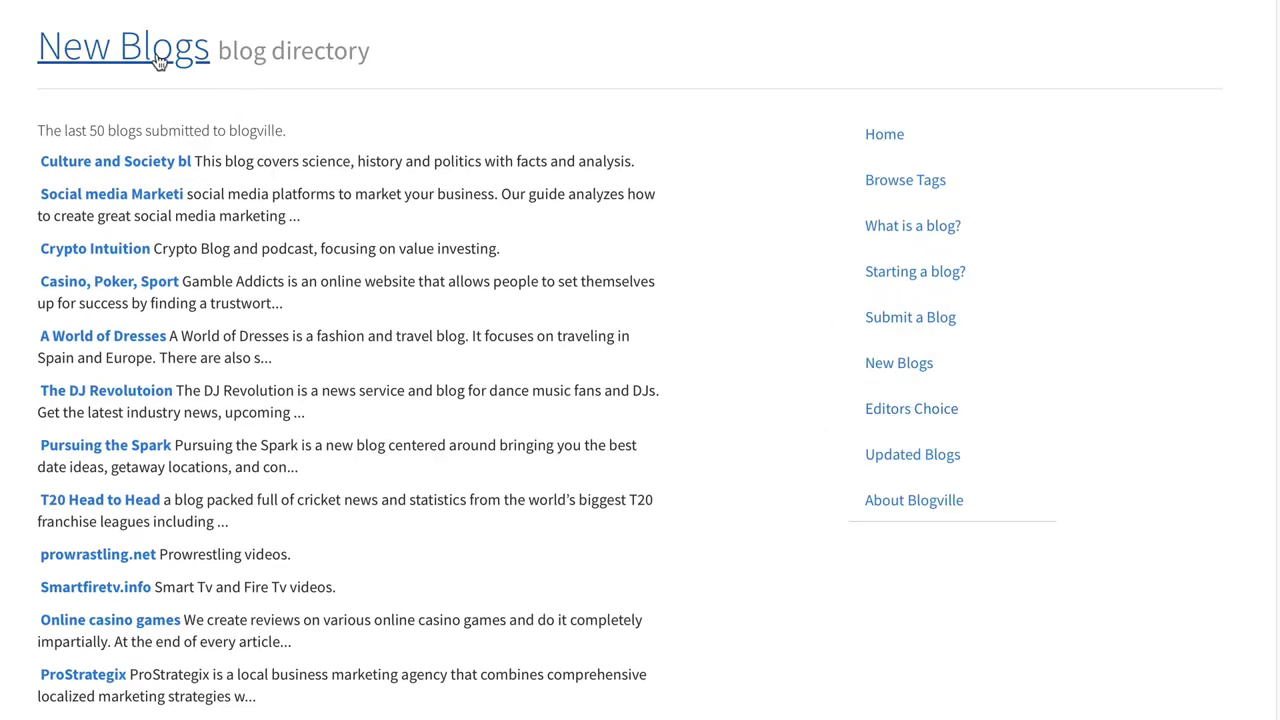
left_click(895, 131)
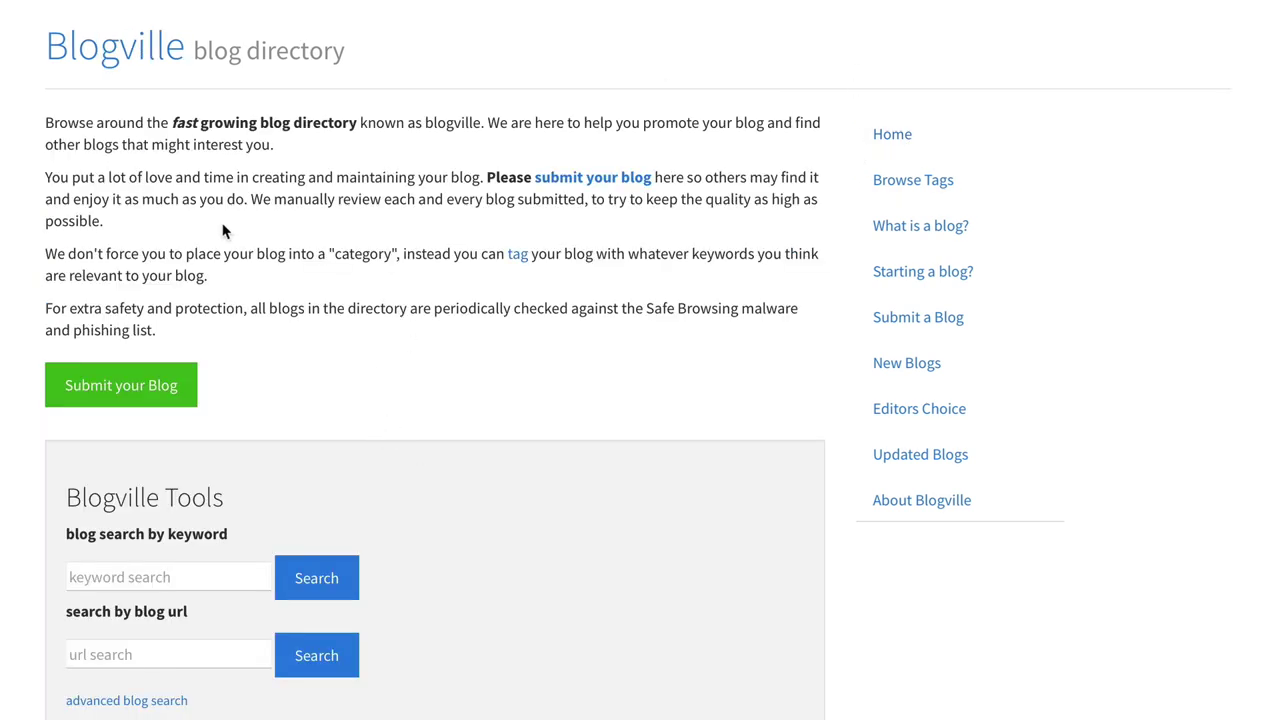
Step: On the Submit Your Blog form, enter the contact e-mail and title 'Profit Copilot - Digital maarketing Tips'
left_click(170, 390)
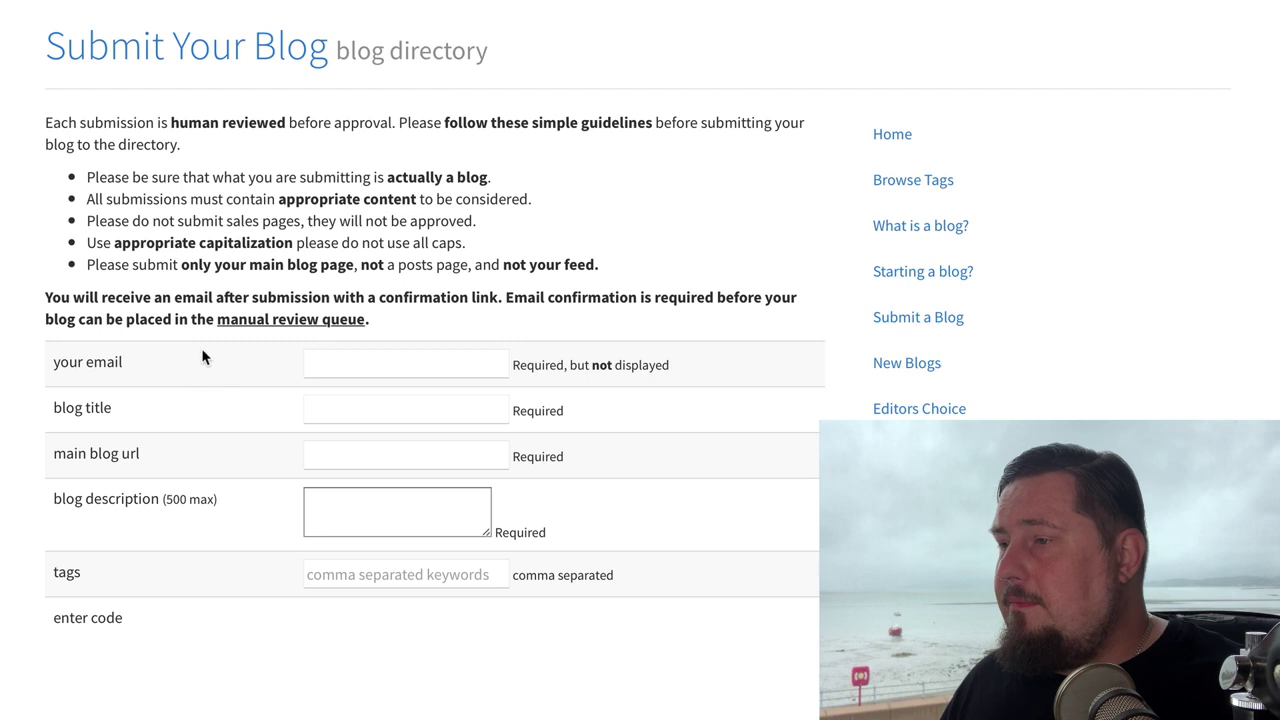
left_click(366, 362)
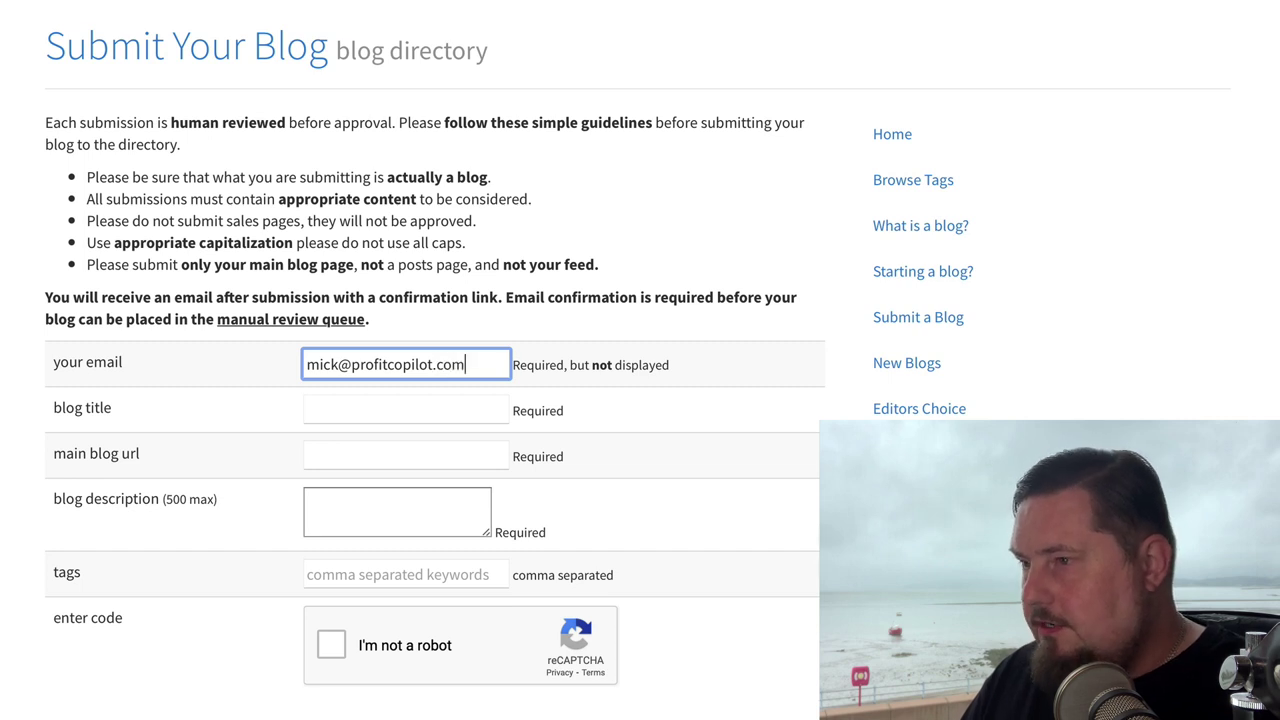
left_click(406, 407)
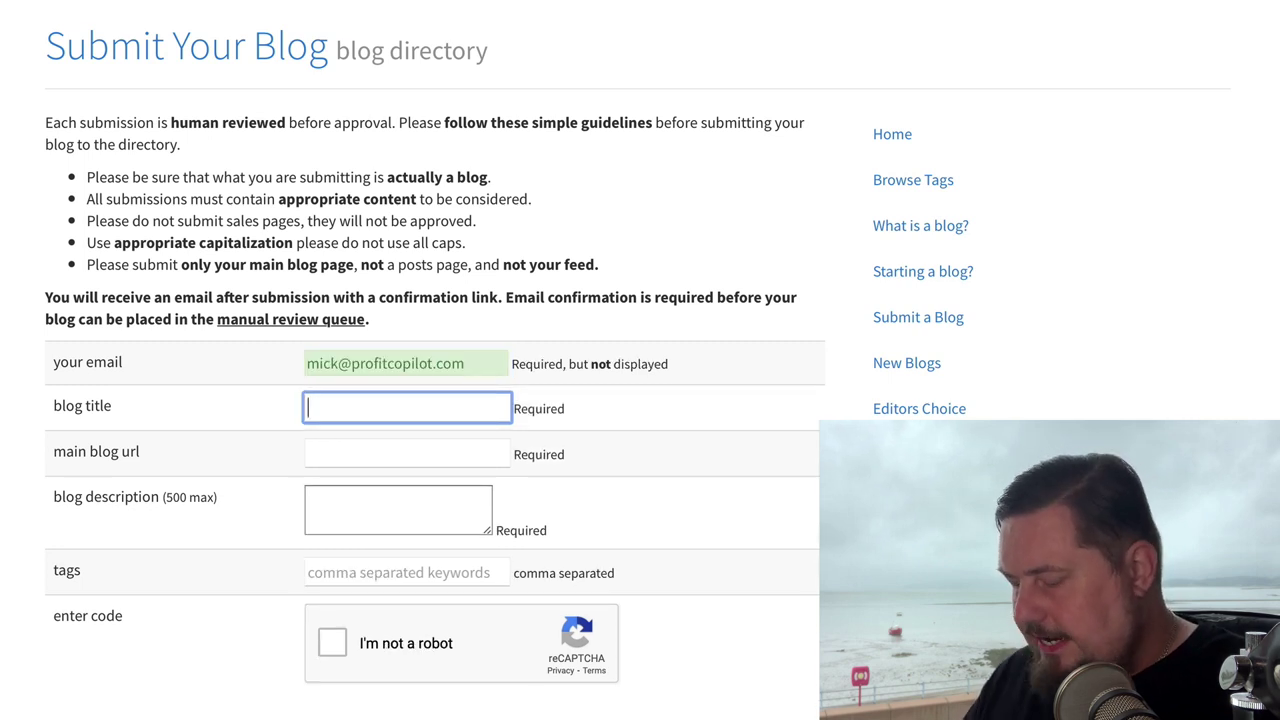
type("Profit Copil")
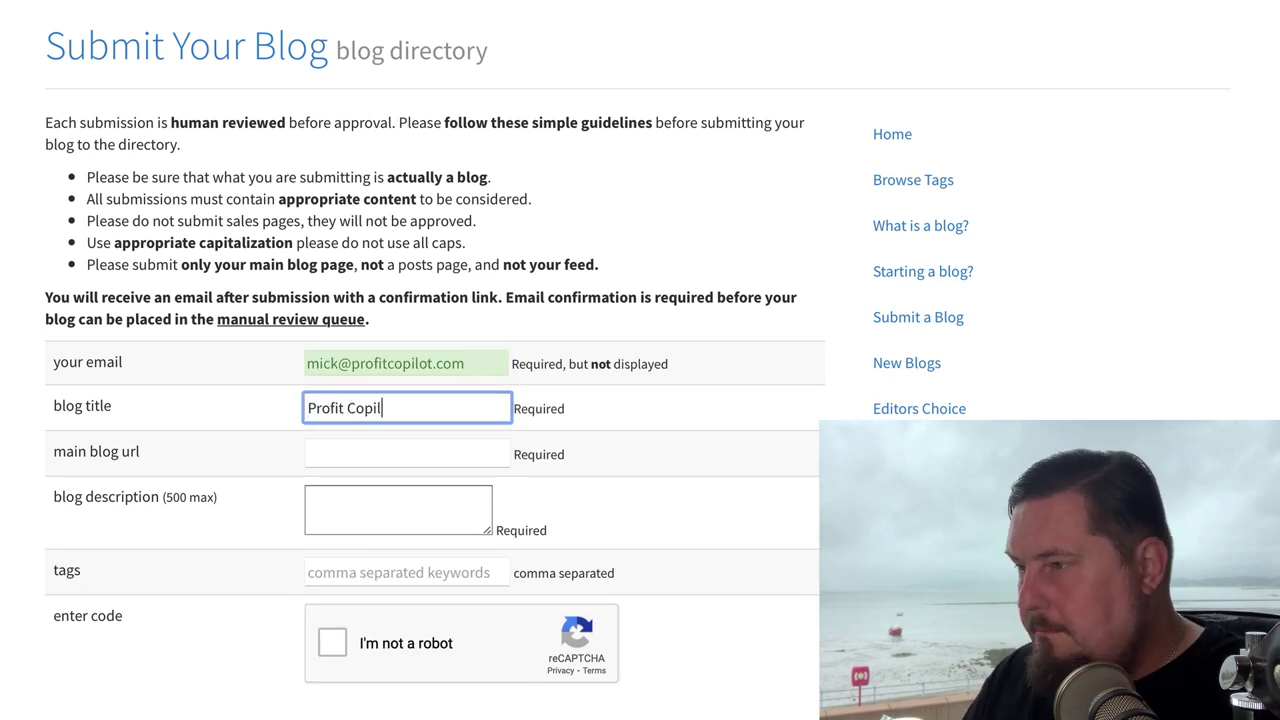
type("ot - Digital m")
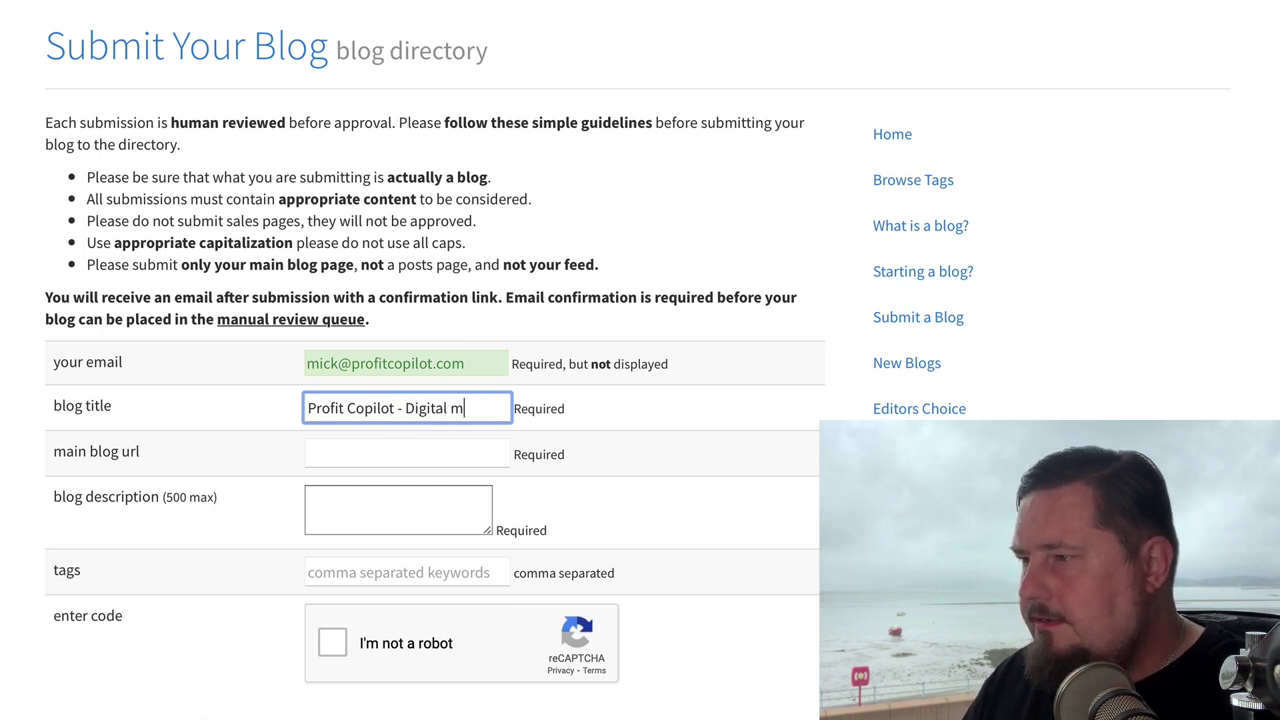
type("aarketing Tips")
left_click(438, 448)
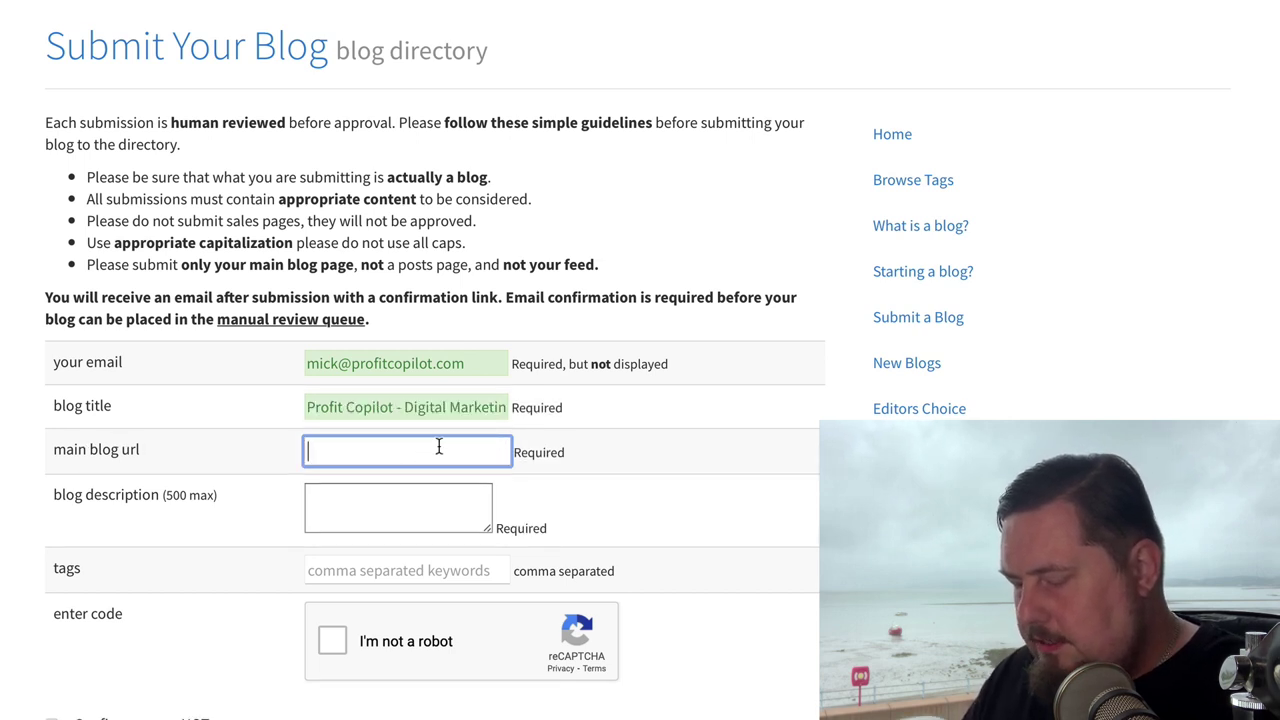
type("profitc")
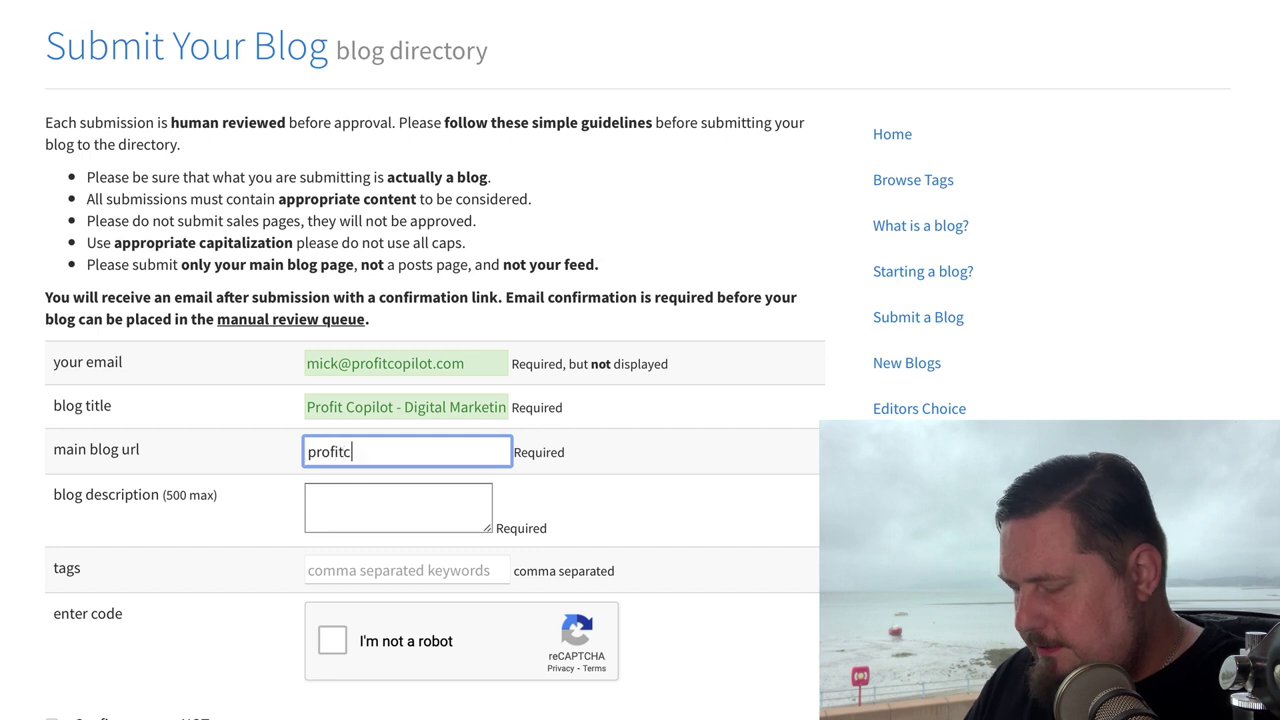
type("opilot.com")
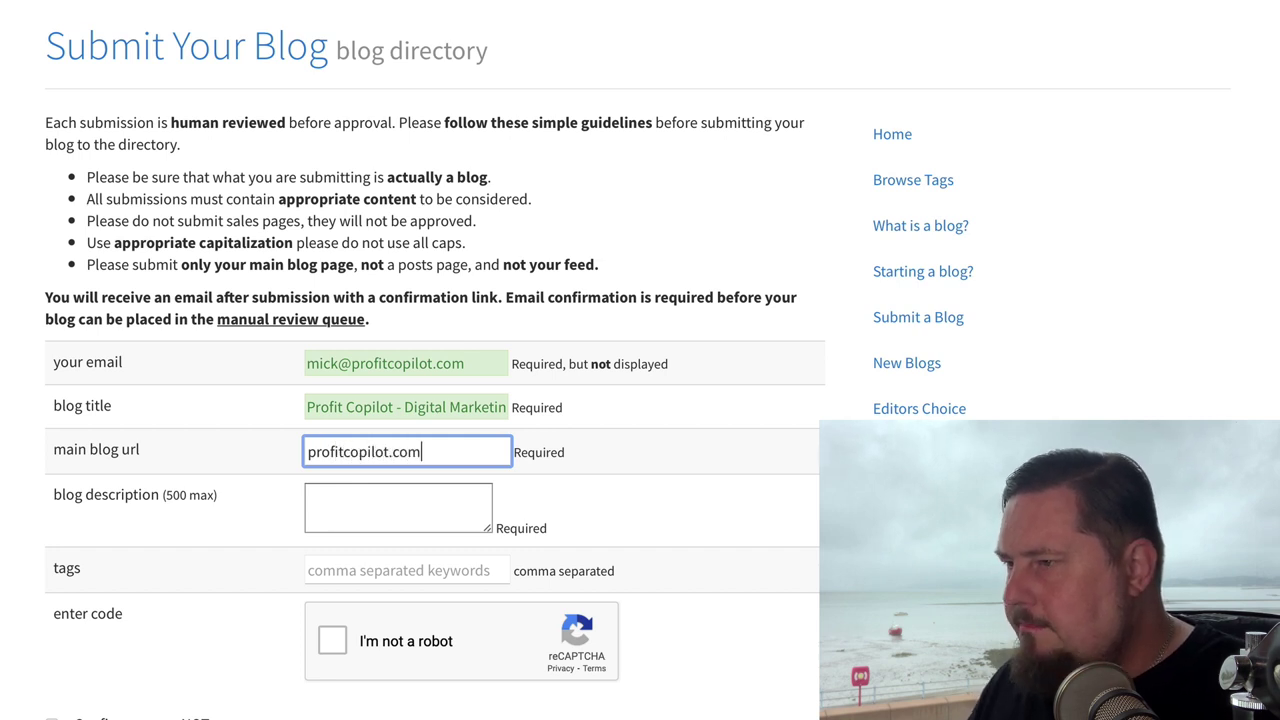
left_click(309, 451)
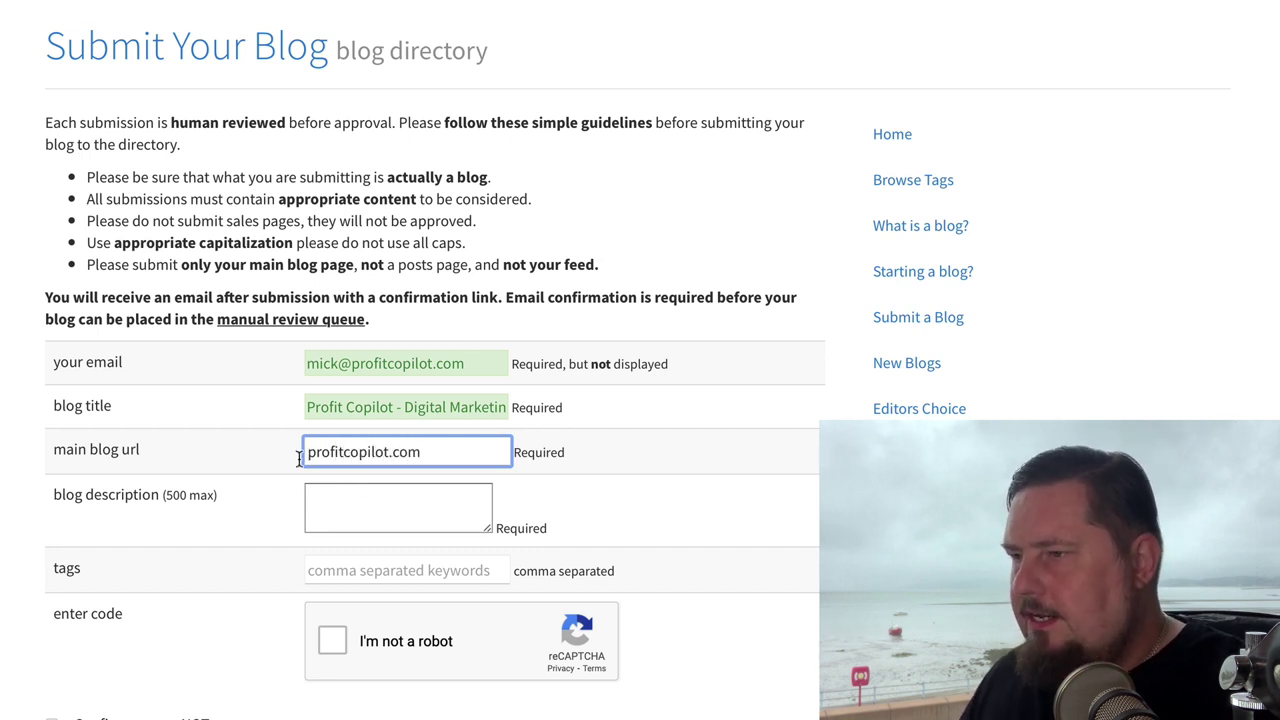
type("https")
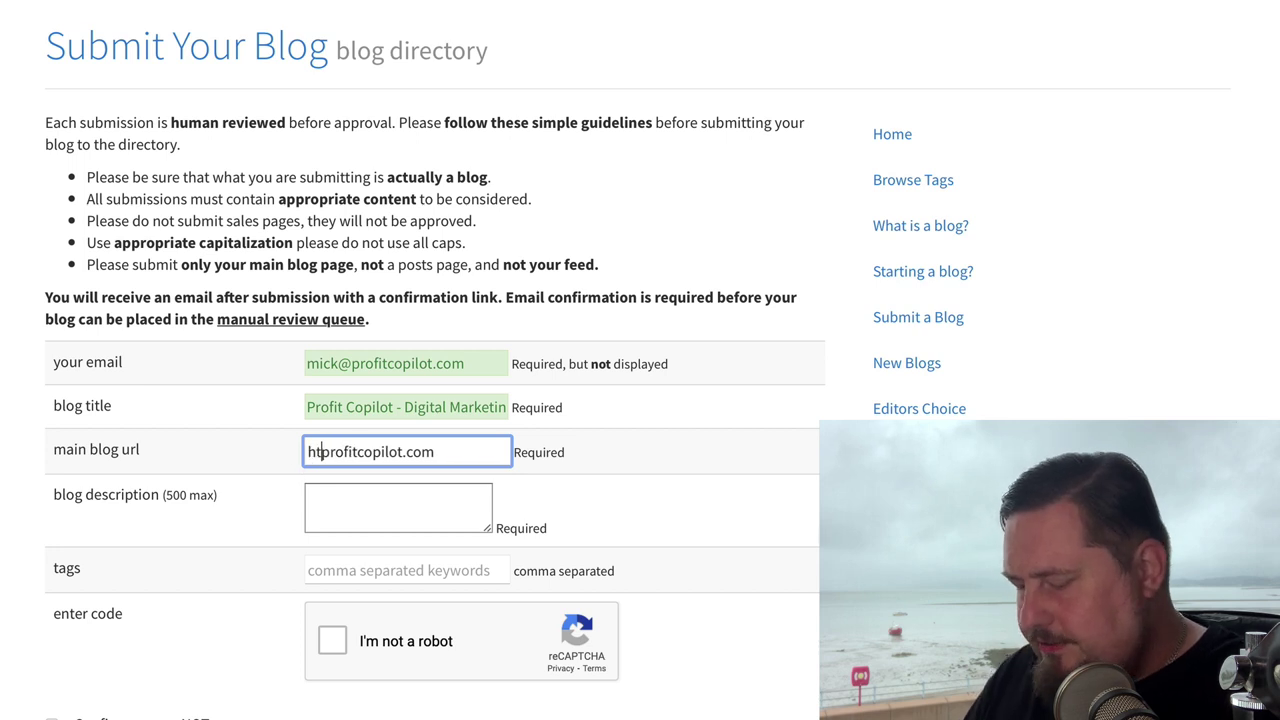
type(":/")
key("BackSpace")
key("BackSpace")
key("BackSpace")
type("://")
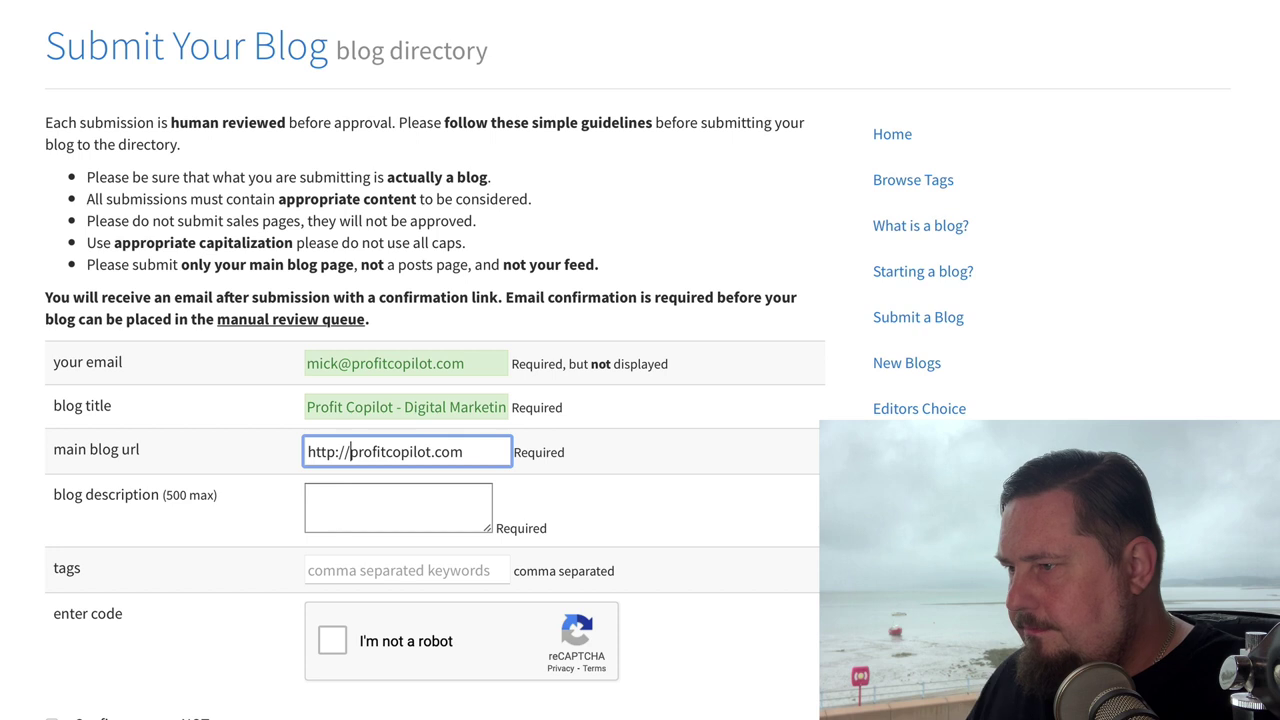
left_click(444, 510)
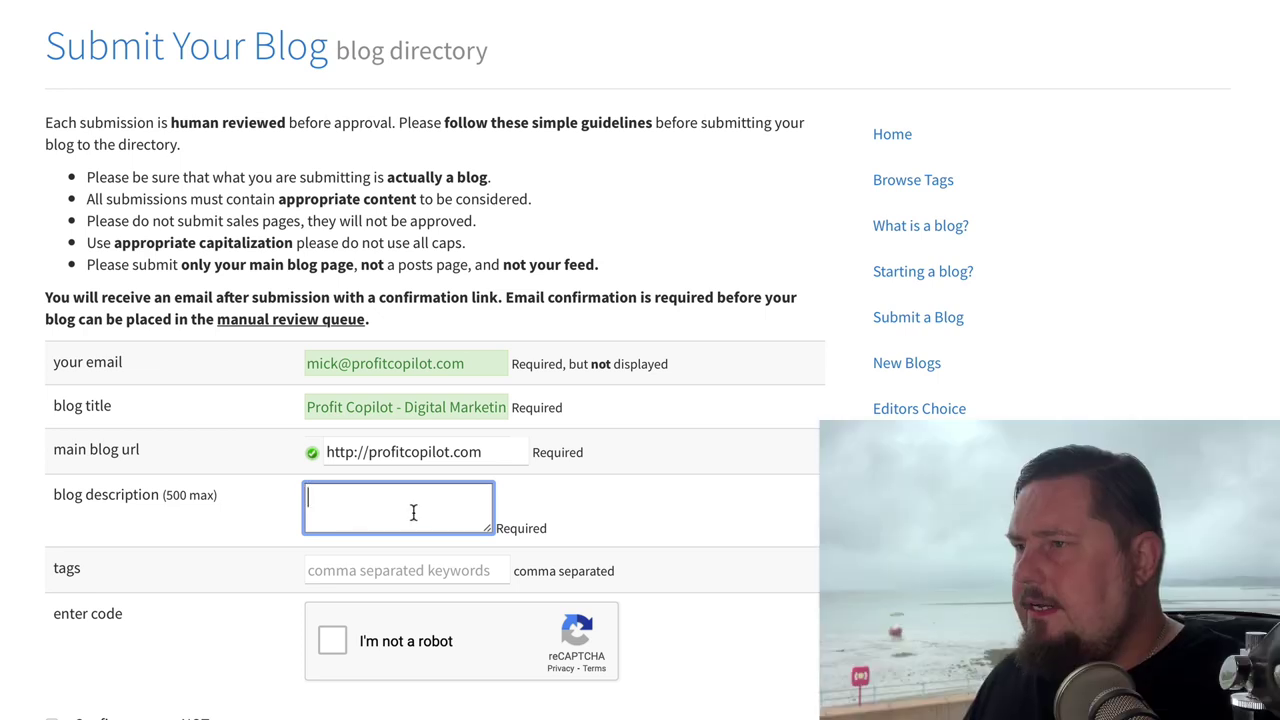
Step: Add the blog description and the tags 'digital marketing, content marketing, affiliate marketing'
type("D")
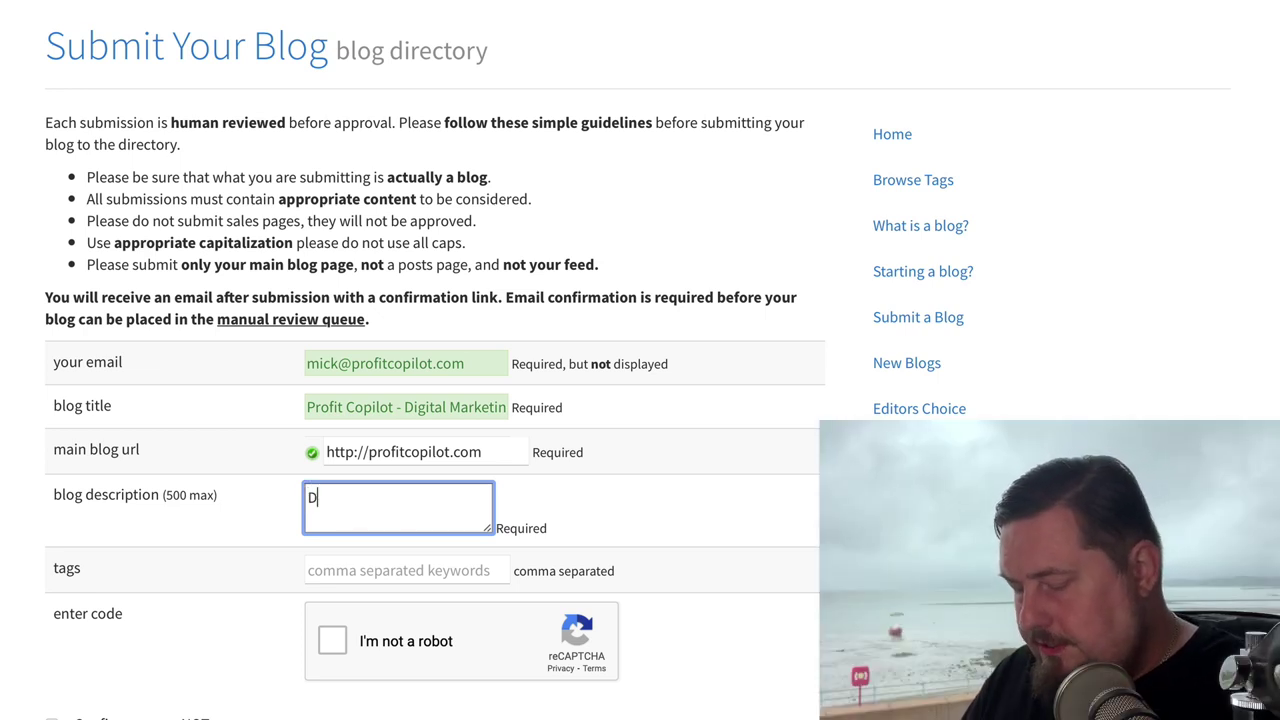
type("igital marketing ")
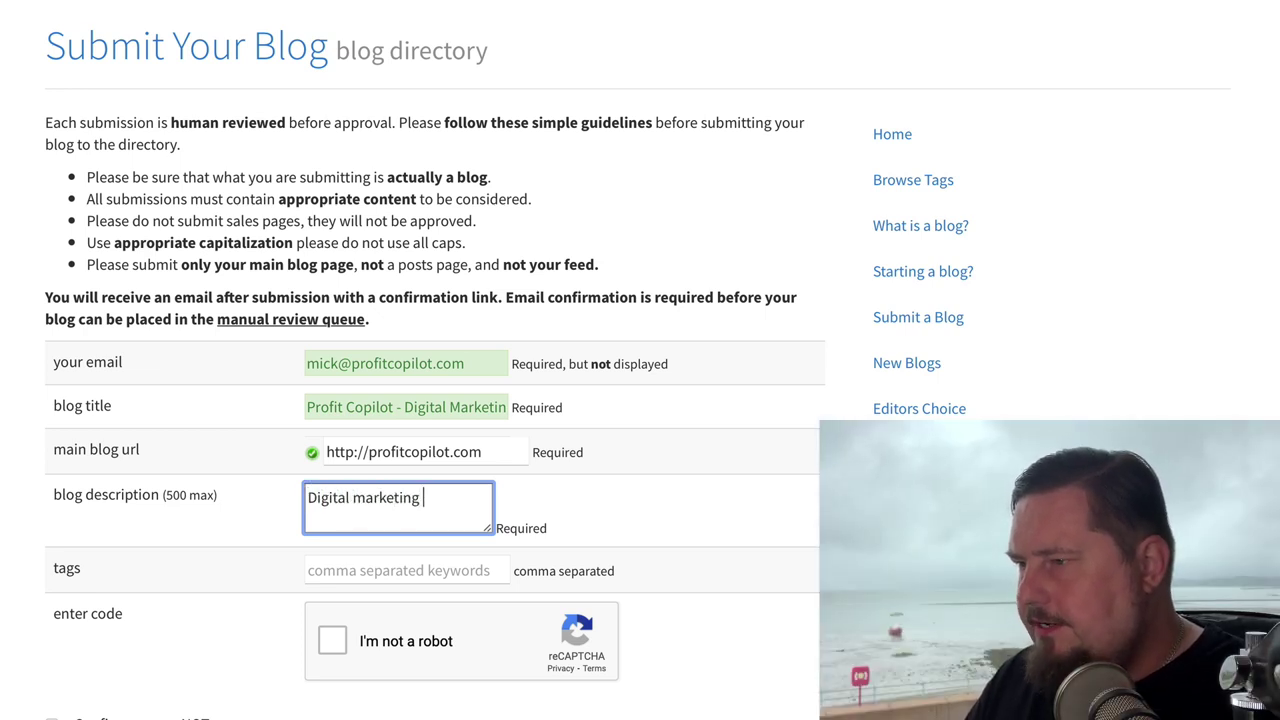
type("tips for content ")
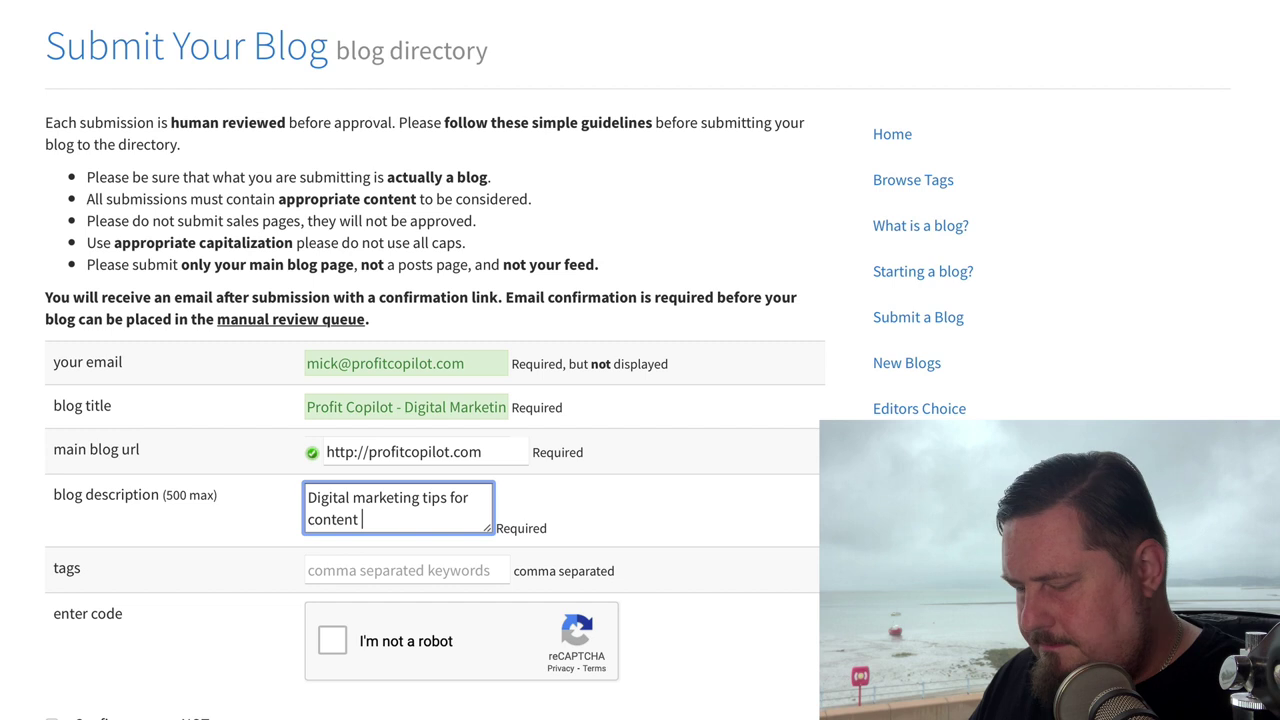
type("creatioators, affiliate marketers and blo")
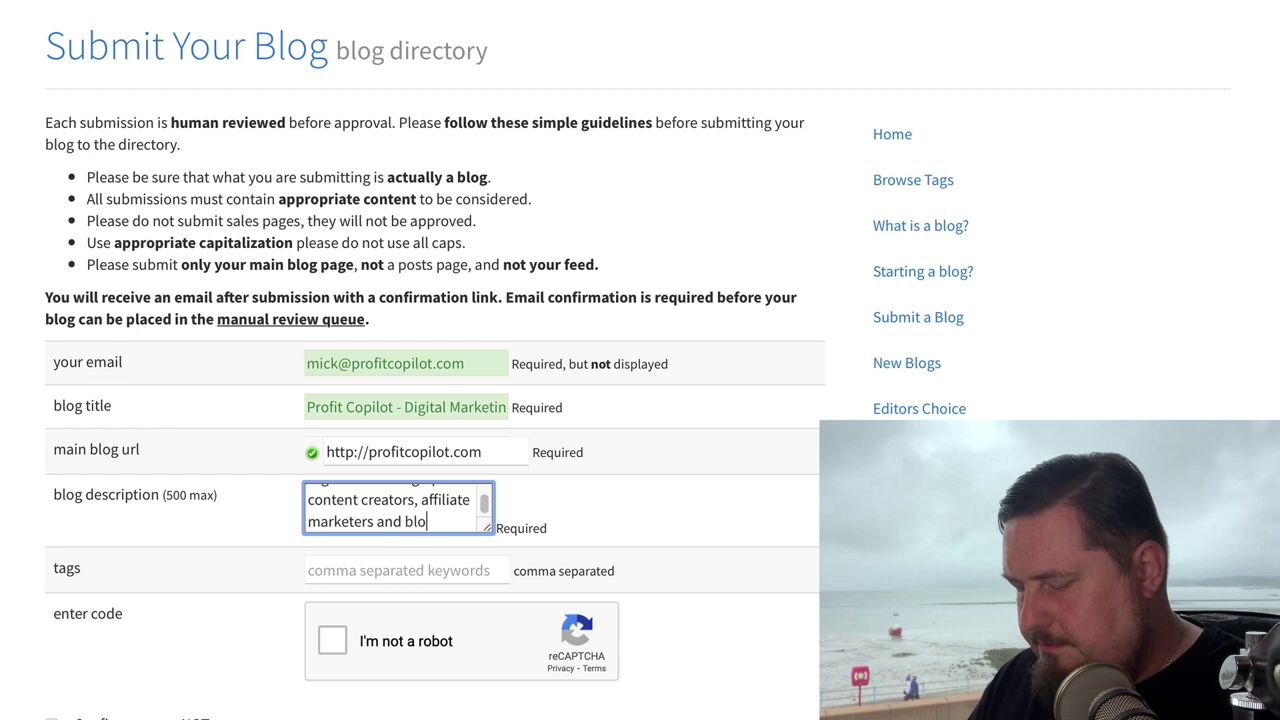
type("ggers")
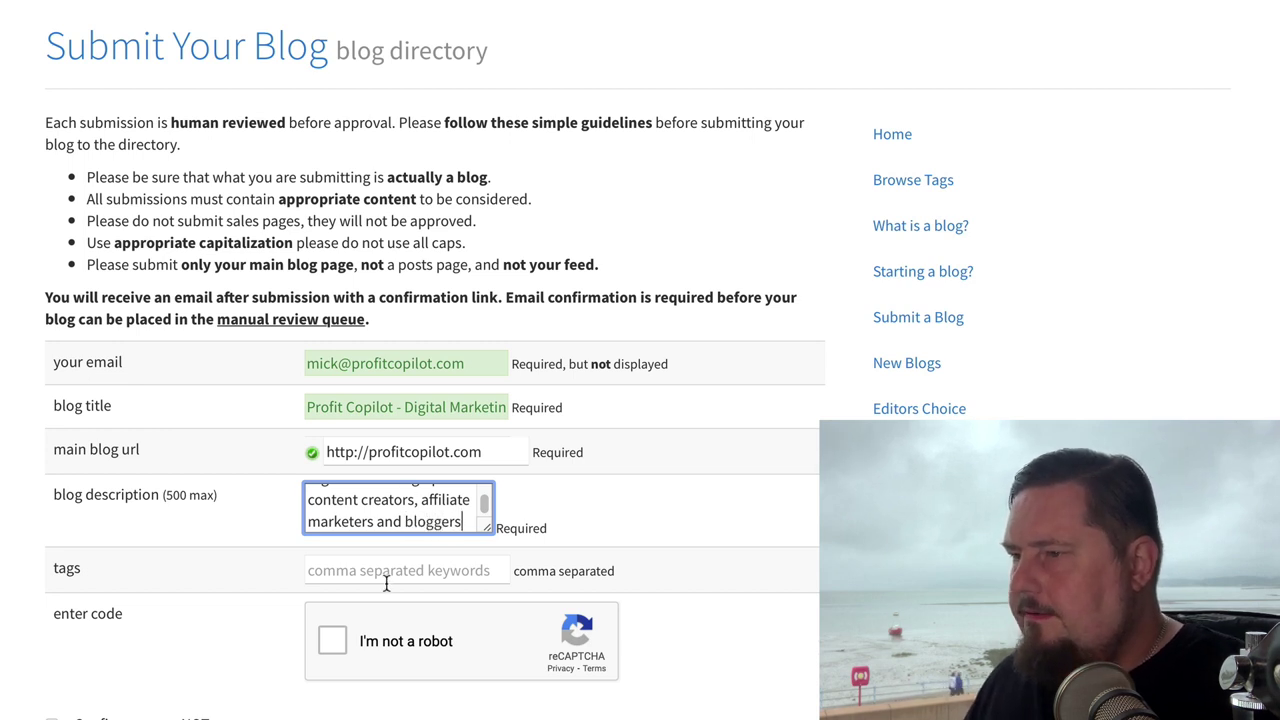
left_click(386, 578)
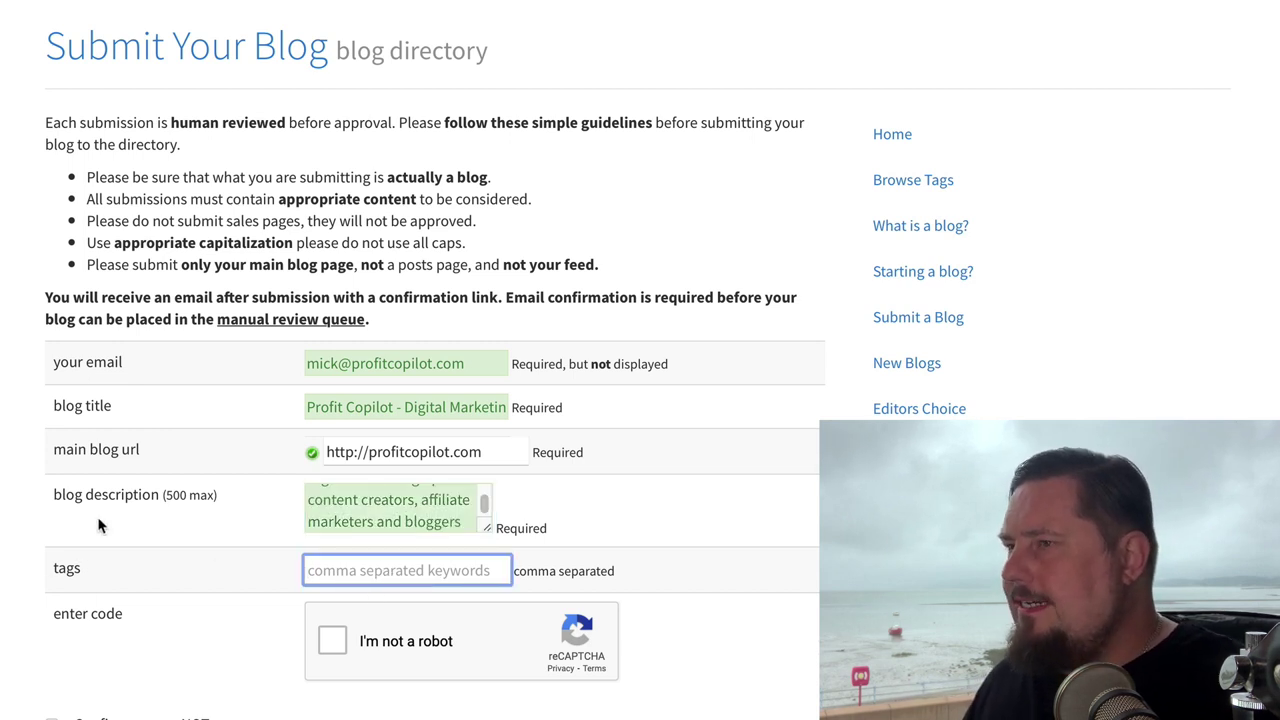
type("digita")
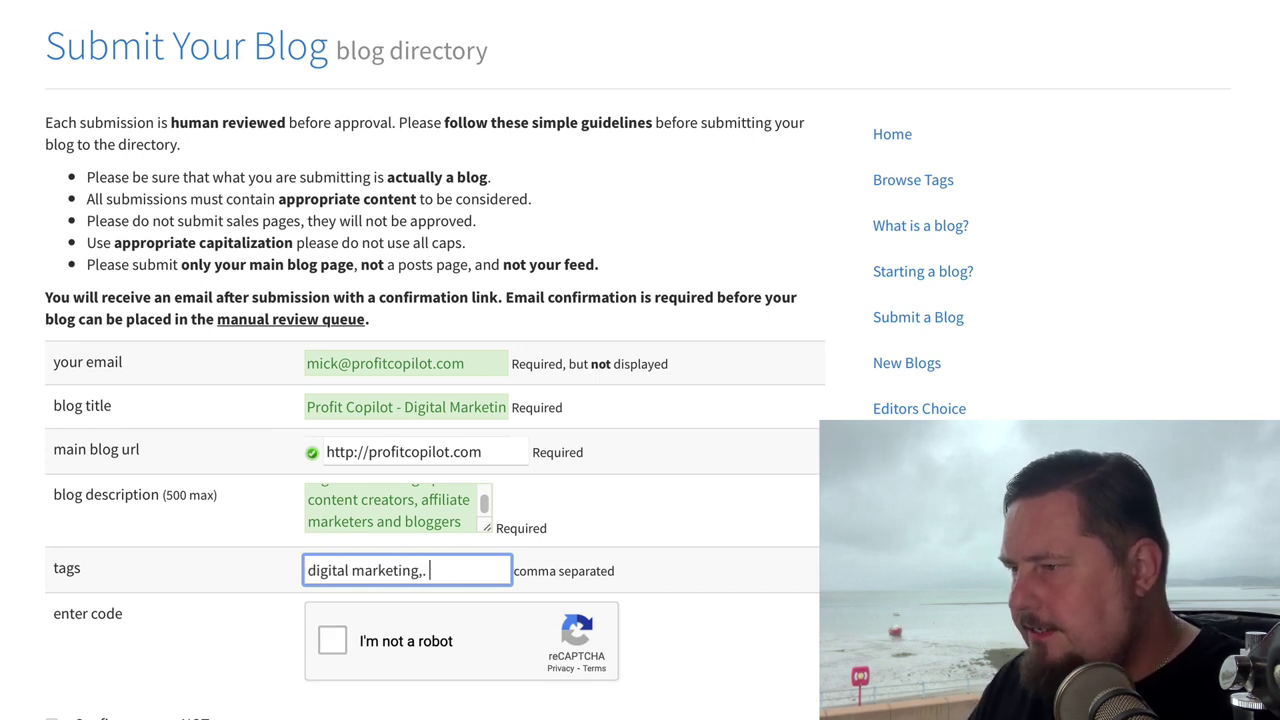
type("l marketing, content marketing,")
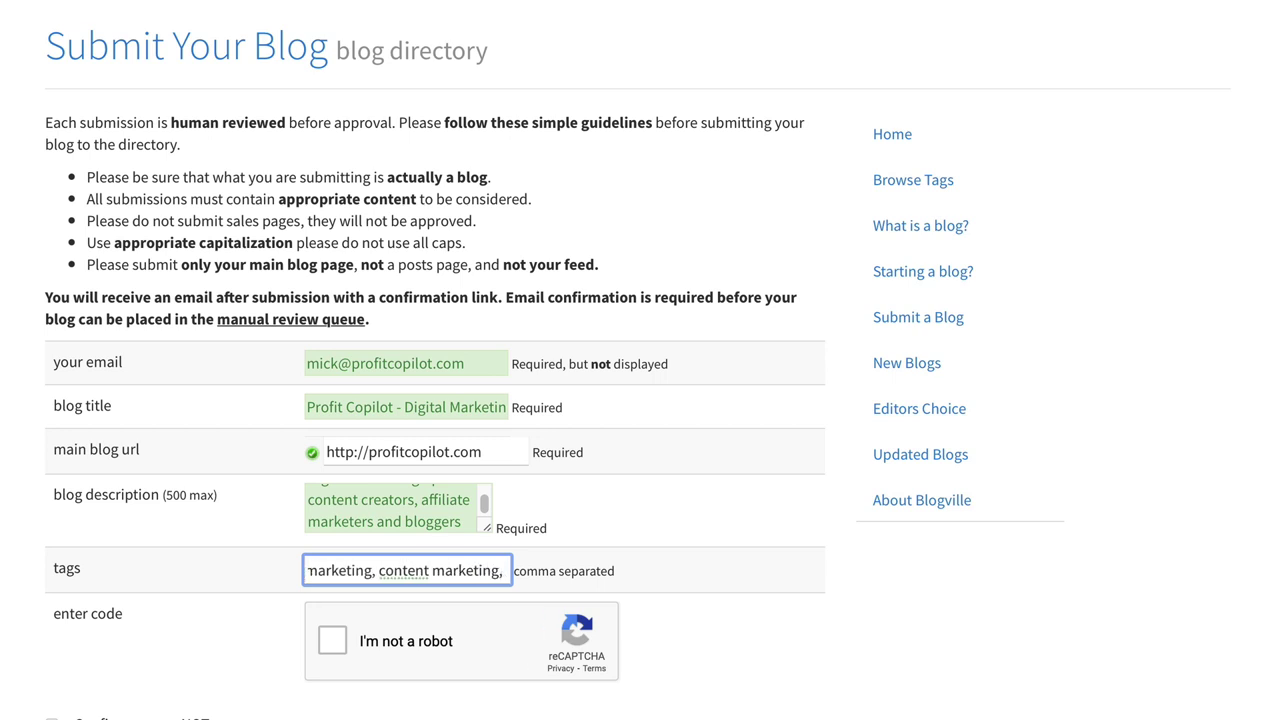
type(" affiliate marke")
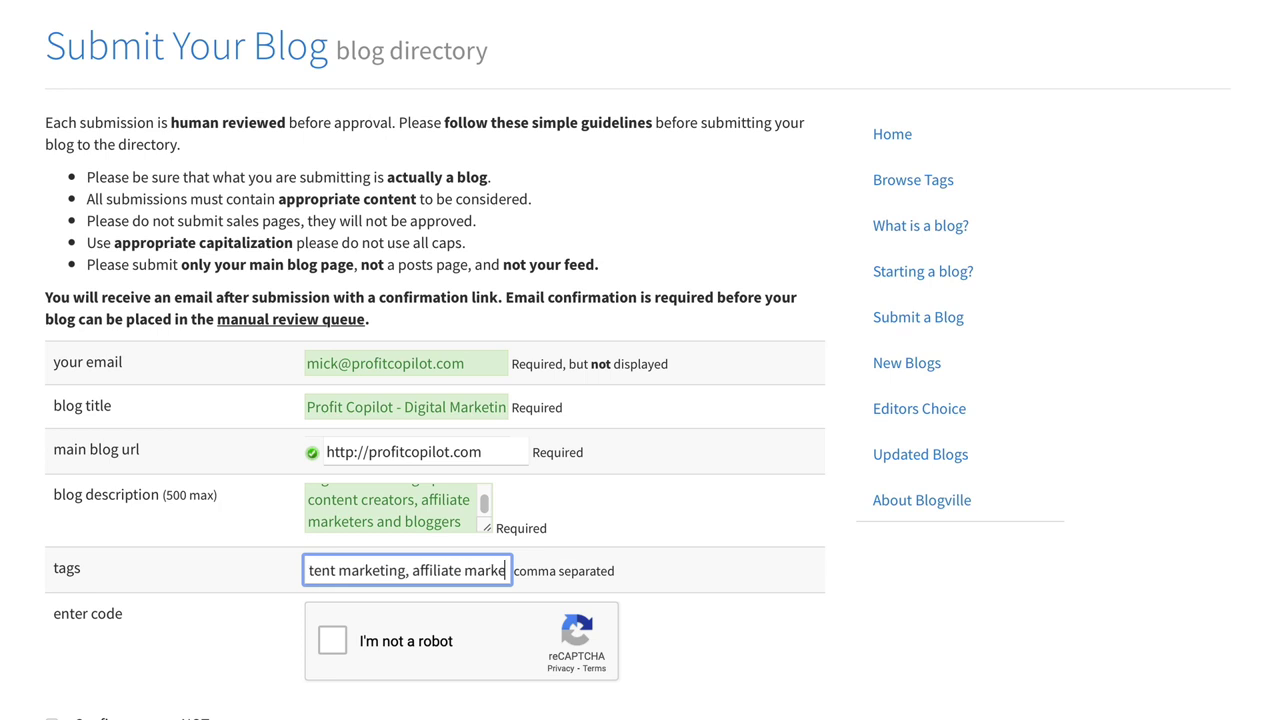
type("ting")
Step: Tick the 'I'm not a robot' check and 'Confirm you are NOT a spammer'
scroll(340, 600, "down", 1)
left_click(337, 531)
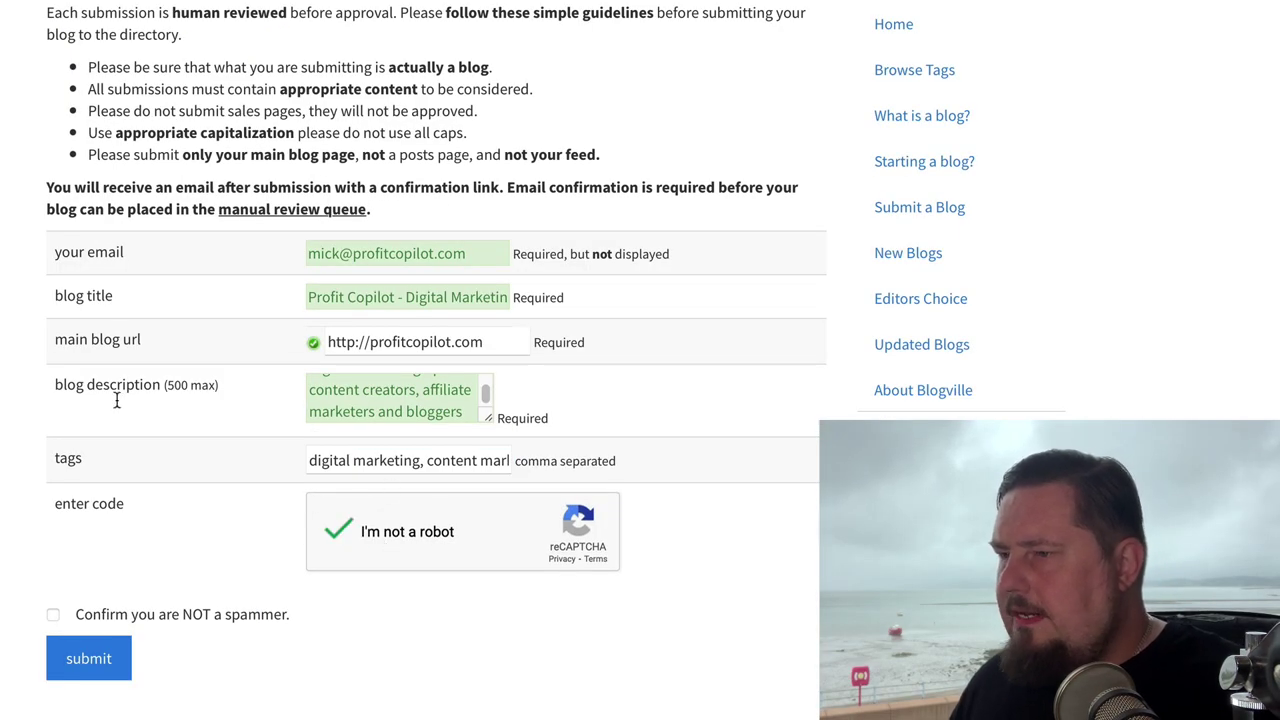
left_click(54, 619)
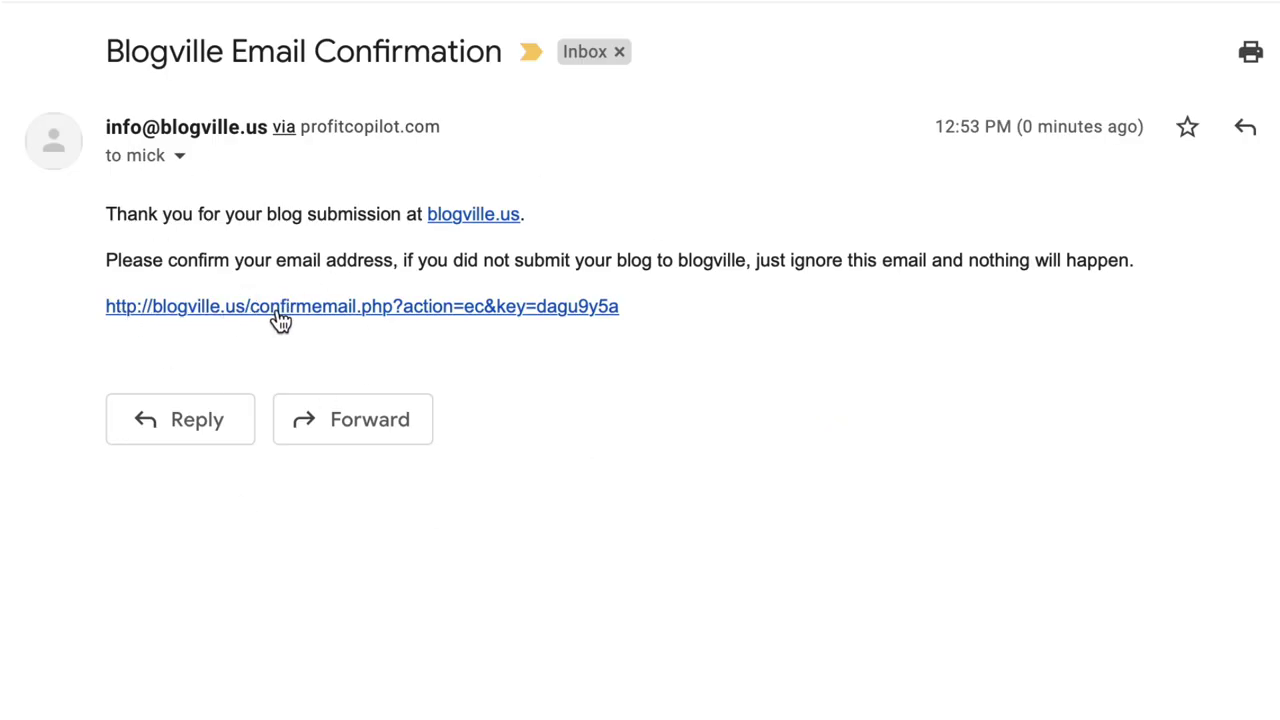
Step: Follow the confirmation link in the Blogville Email Confirmation message
left_click(280, 317)
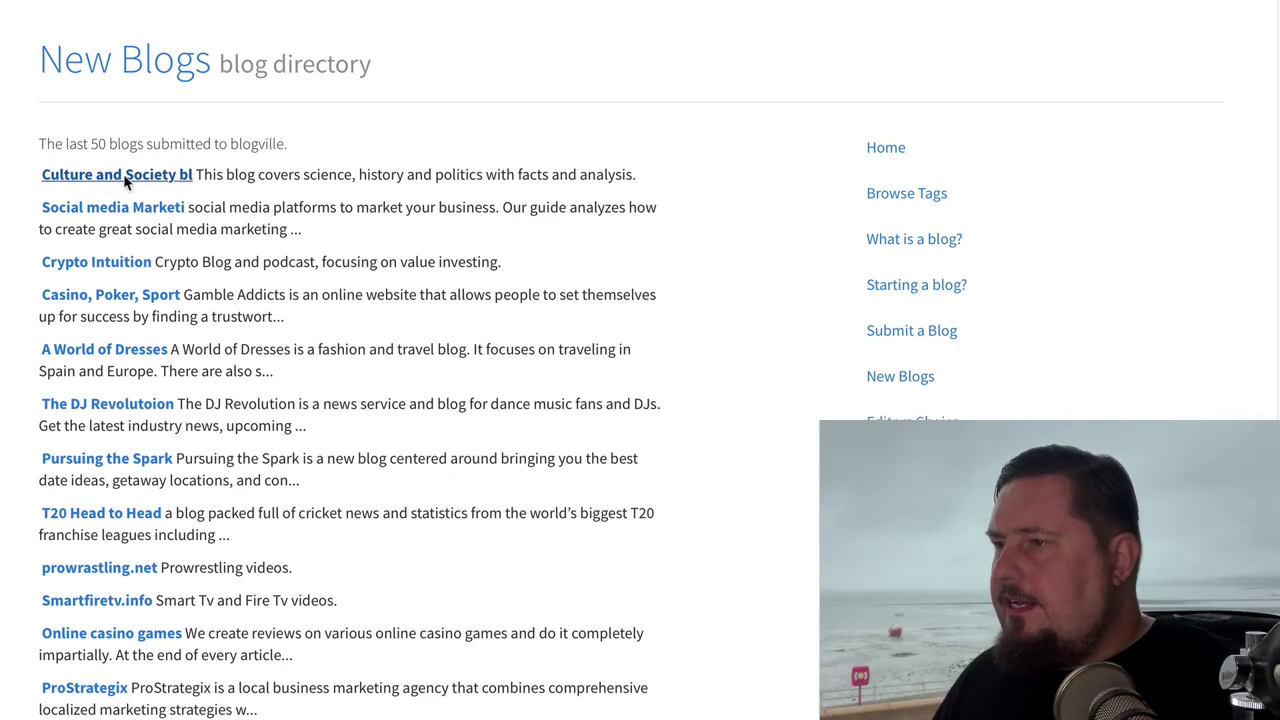
Step: Open the Culture and Society blog listing and inspect its URL link's markup
left_click(126, 180)
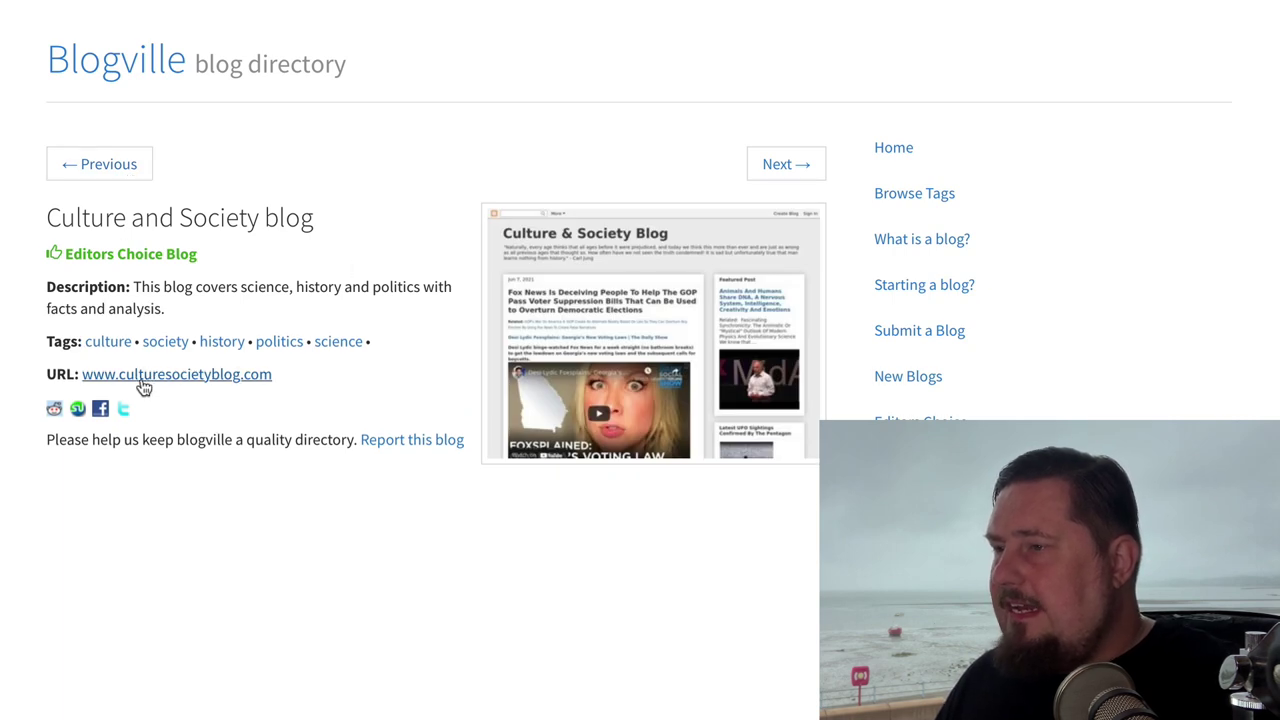
left_click(196, 375)
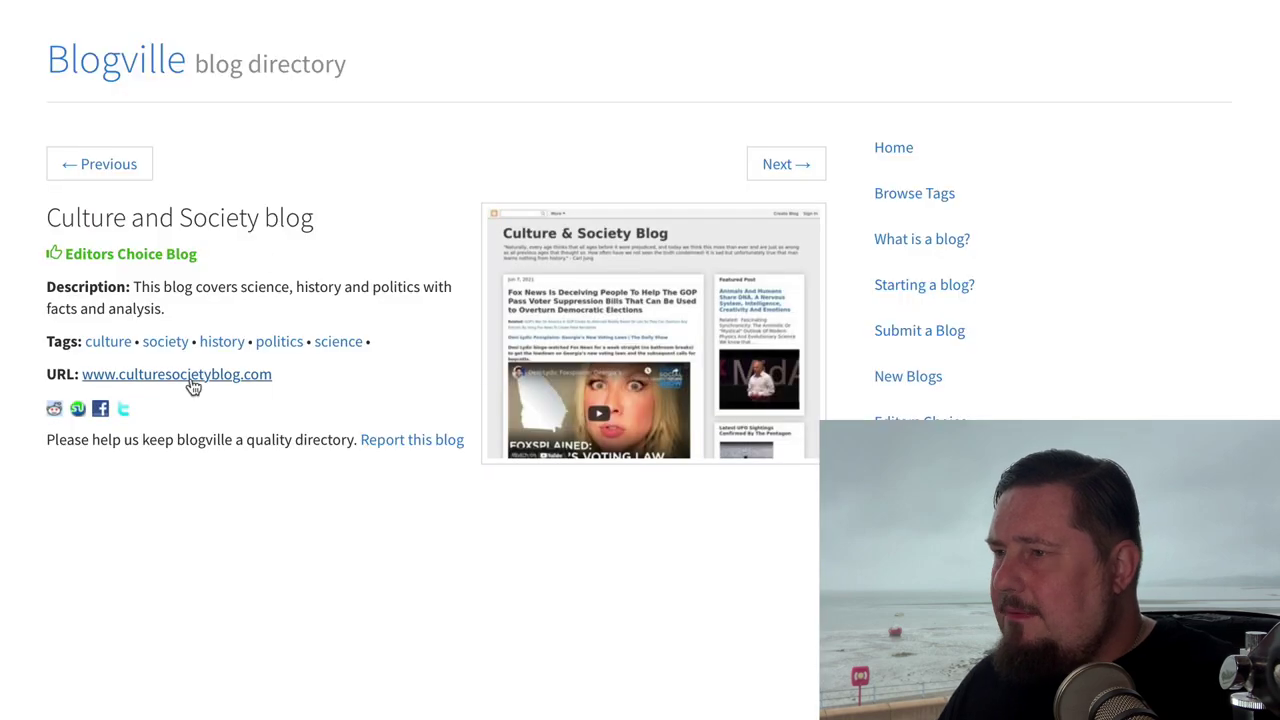
right_click(182, 376)
left_click(289, 614)
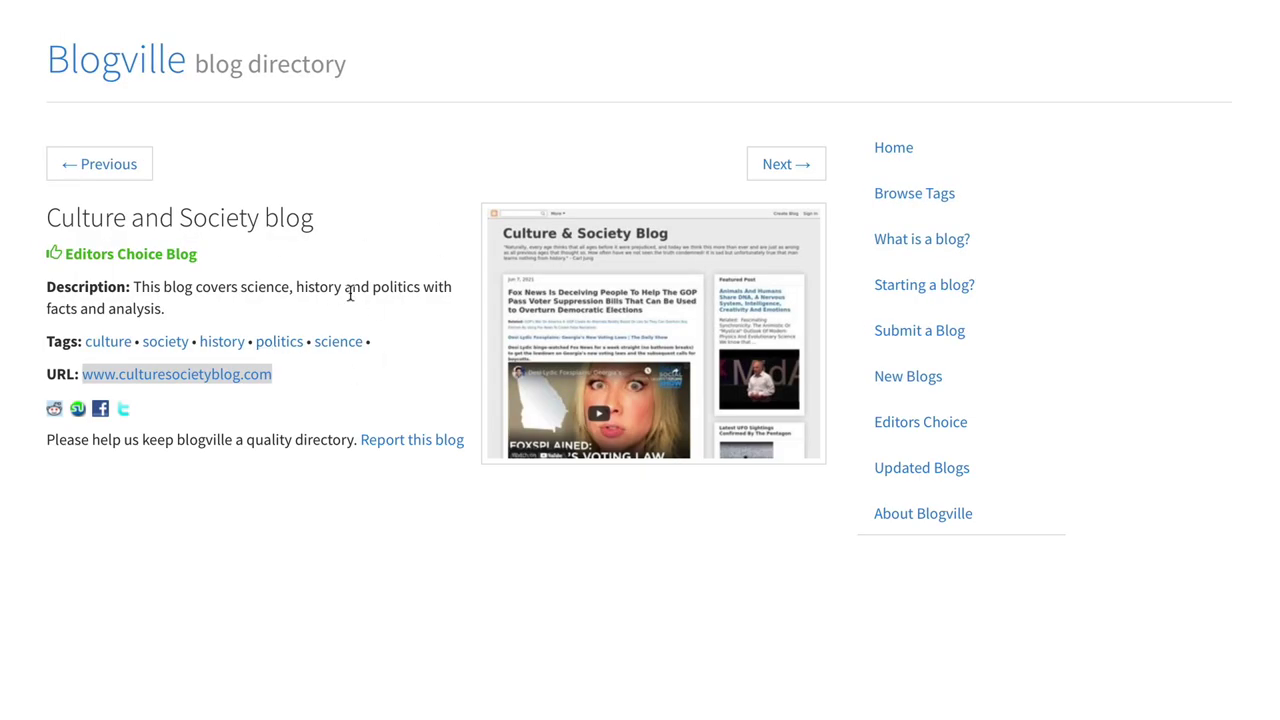
left_click(350, 290)
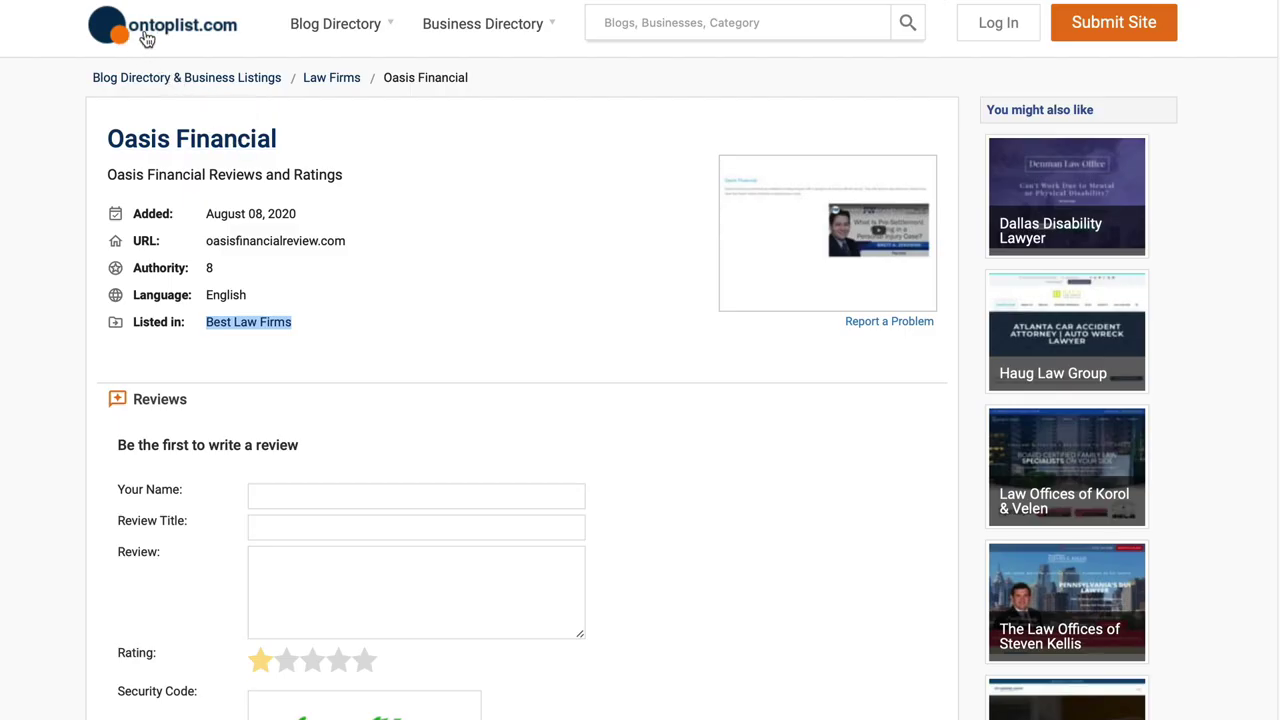
Step: Go to the OnTopList home page and look over its Blog and Business Directory menus
left_click(176, 38)
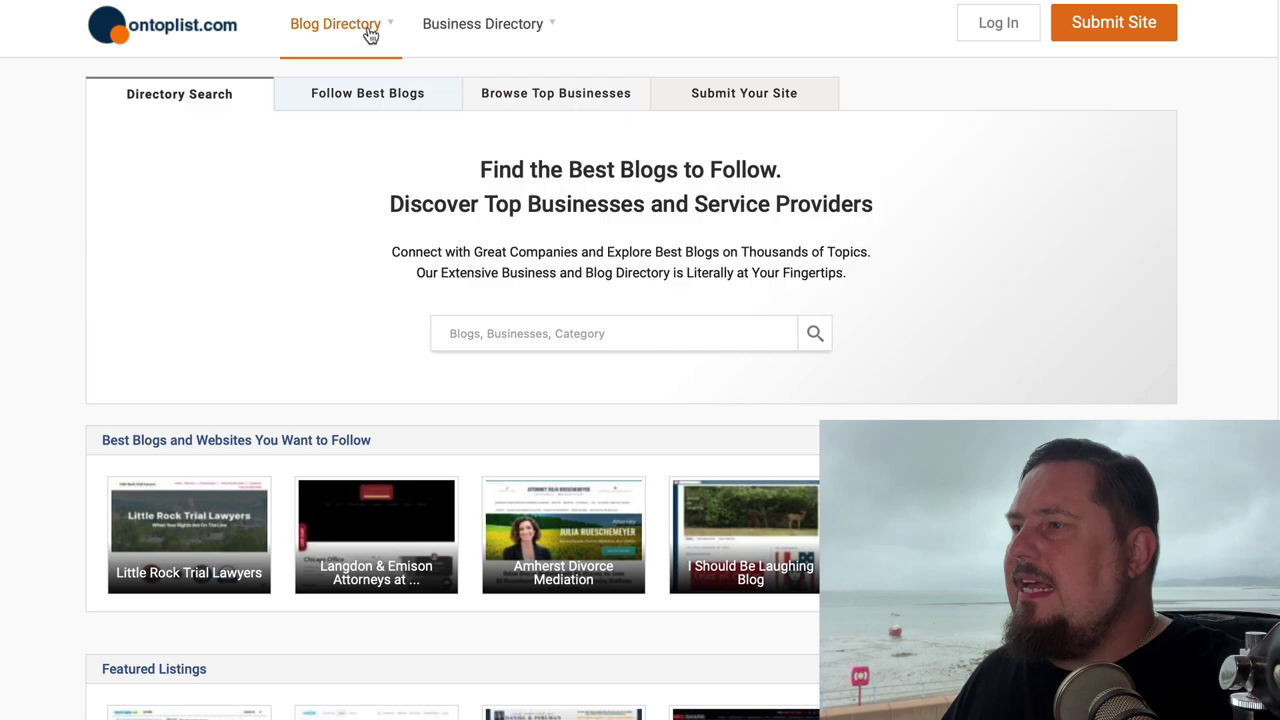
mouse_move(360, 35)
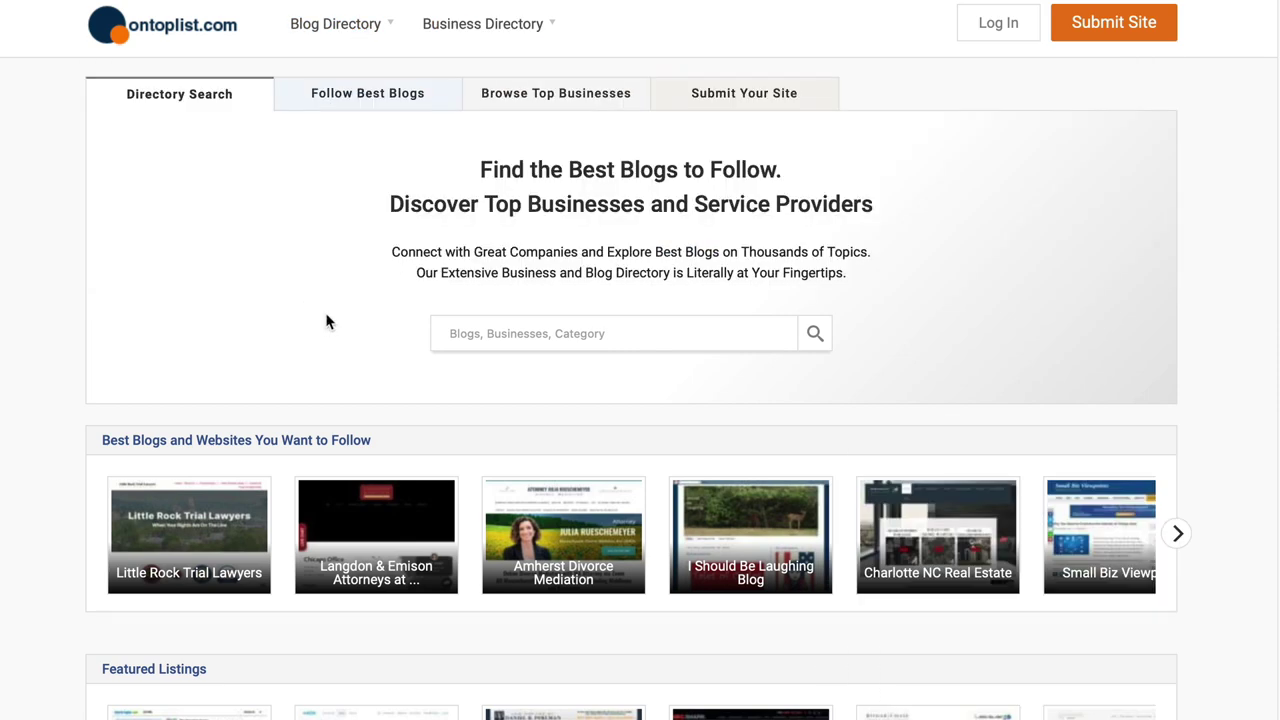
scroll(460, 345, "down", 12)
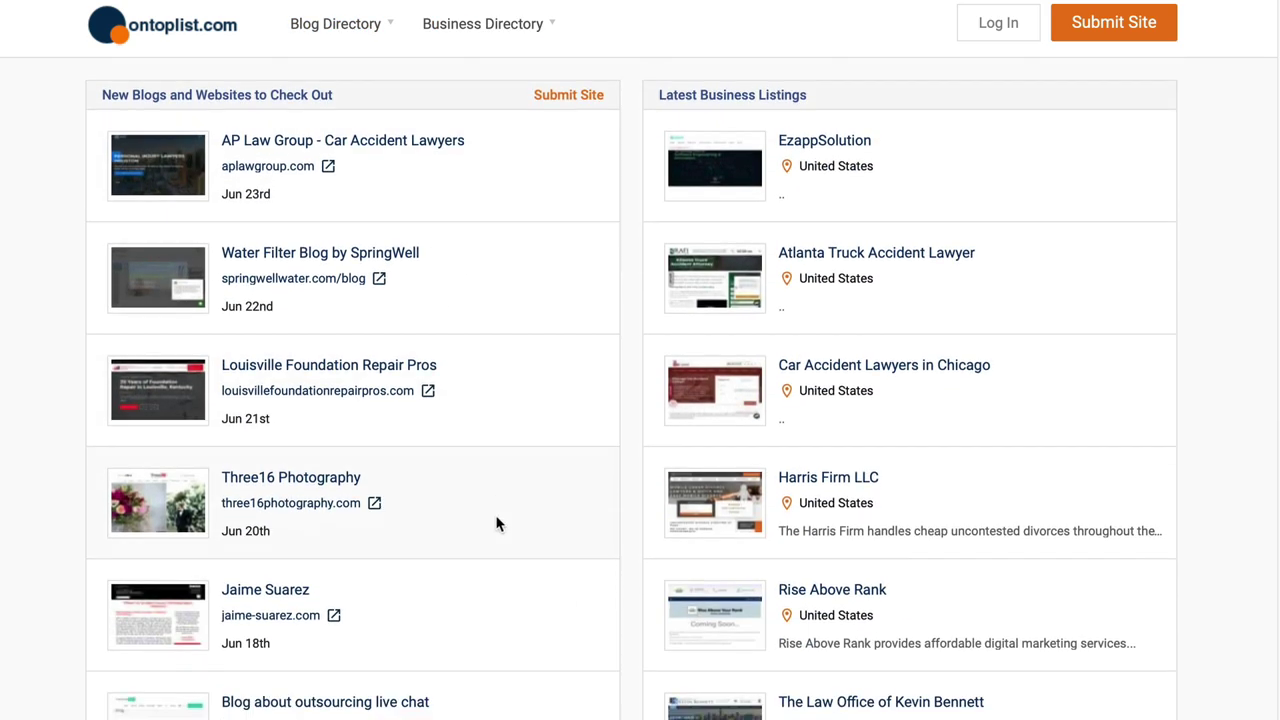
scroll(497, 524, "down", 8)
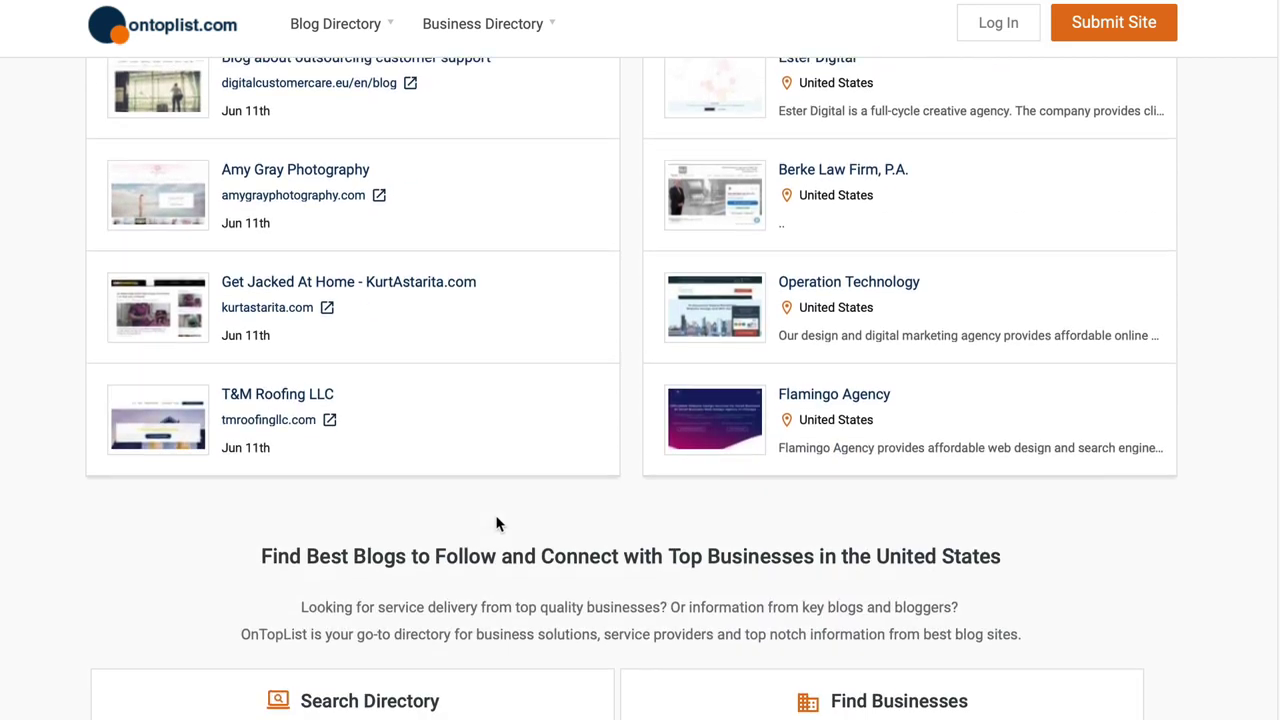
scroll(497, 524, "up", 6)
scroll(497, 520, "up", 15)
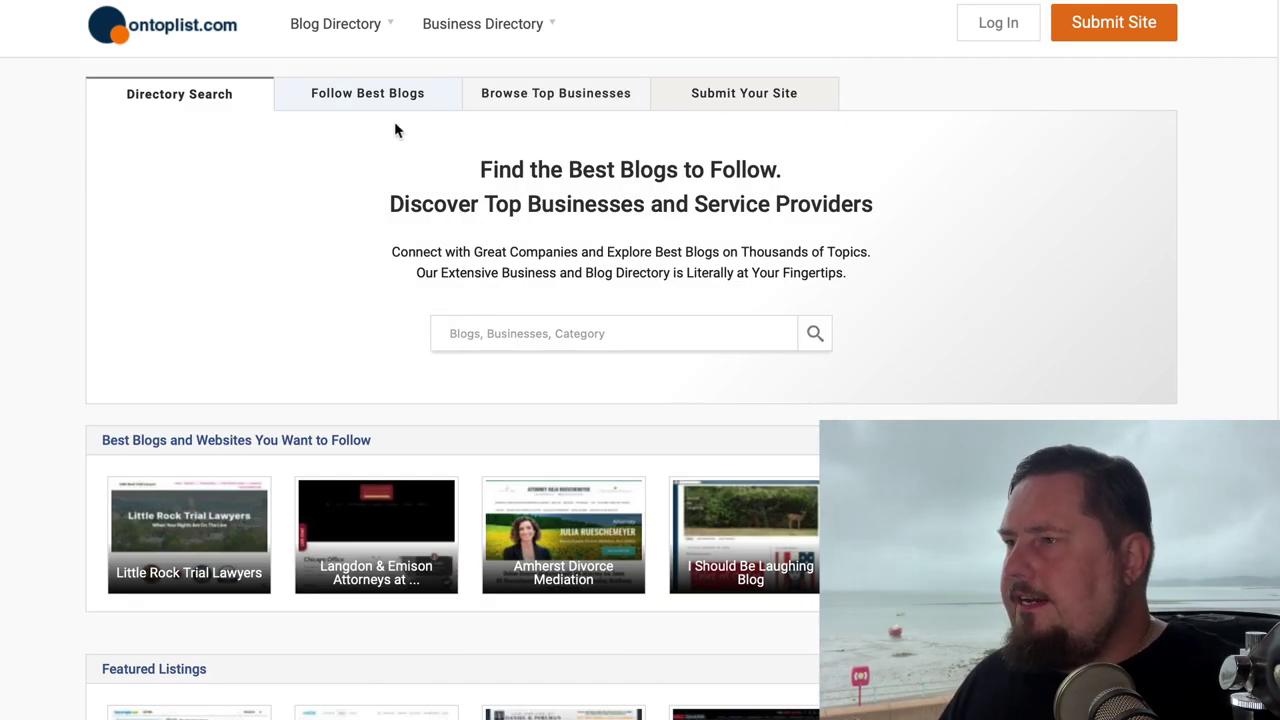
mouse_move(486, 29)
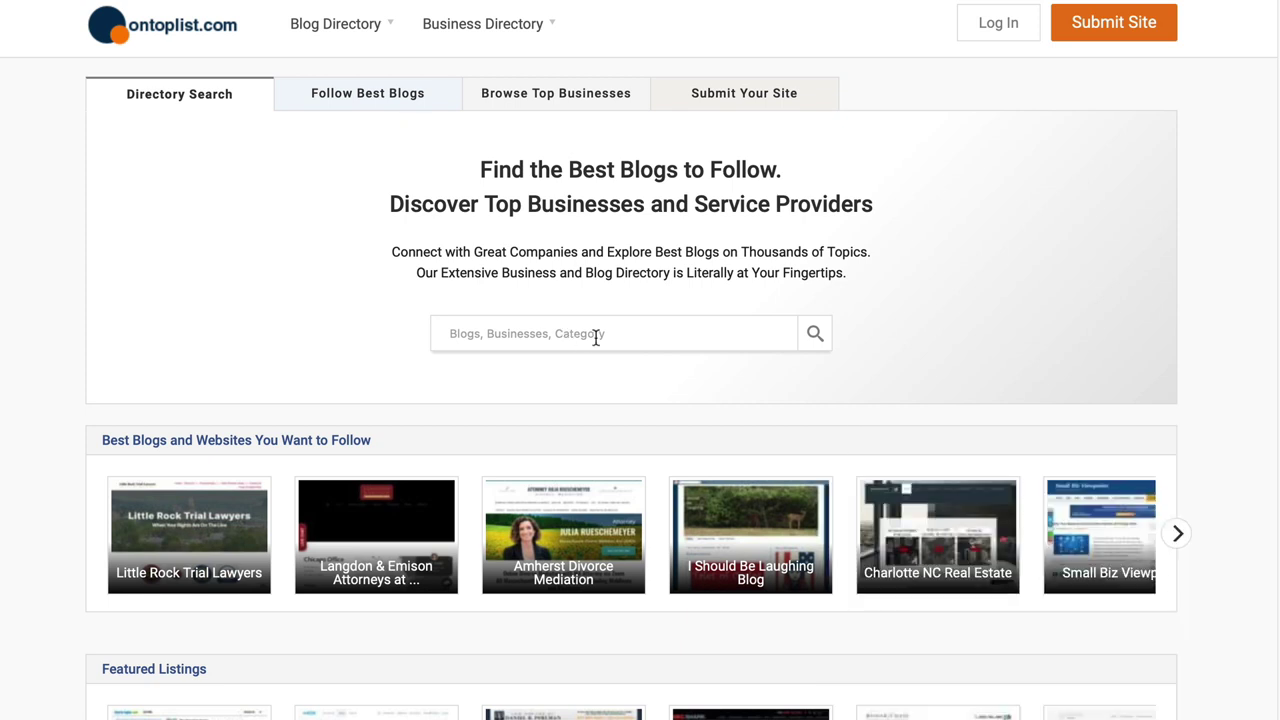
Step: Search OnTopList for 'marketing' and switch the results to the News Feed
left_click(606, 322)
type("marketing")
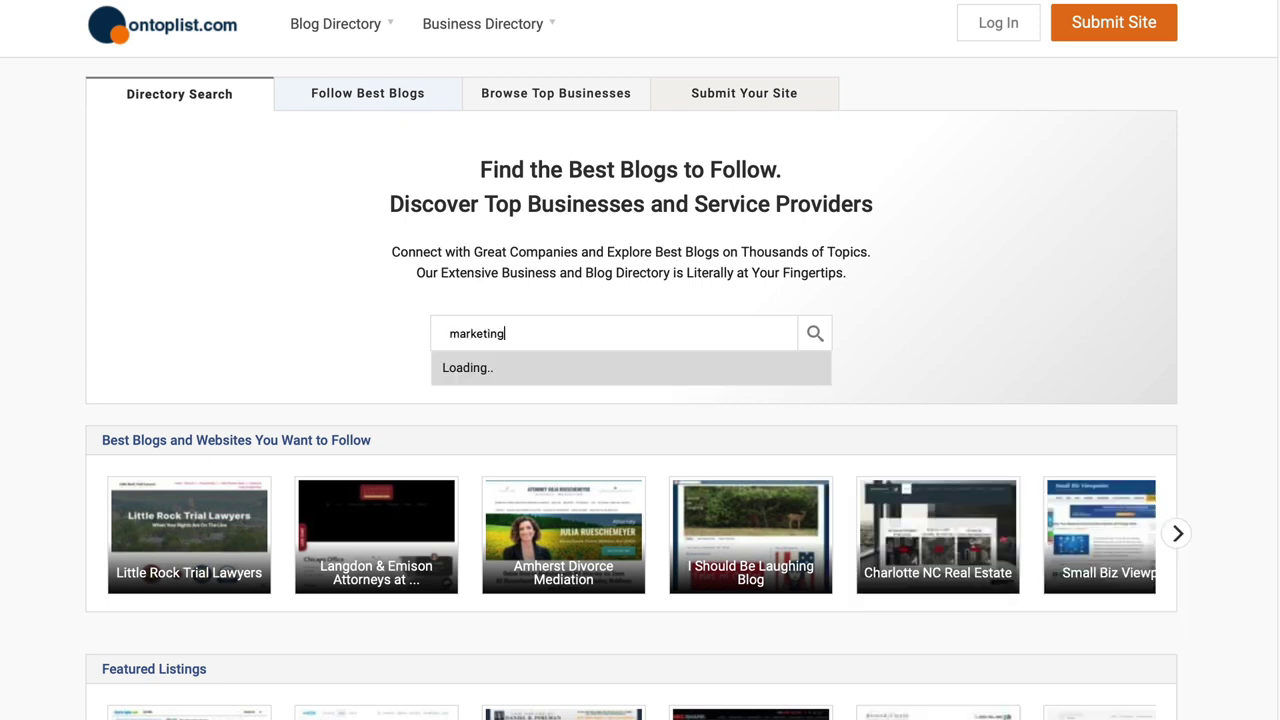
key("Return")
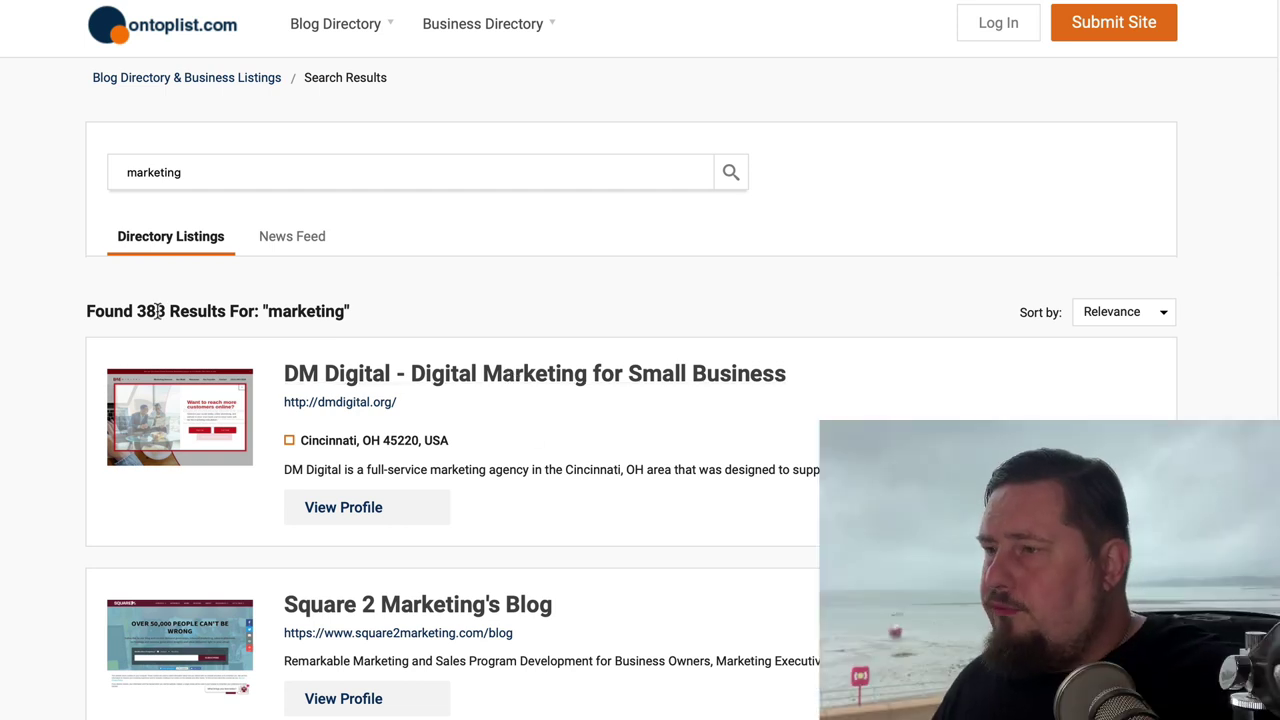
left_click_drag(143, 308, 355, 305)
left_click(355, 305)
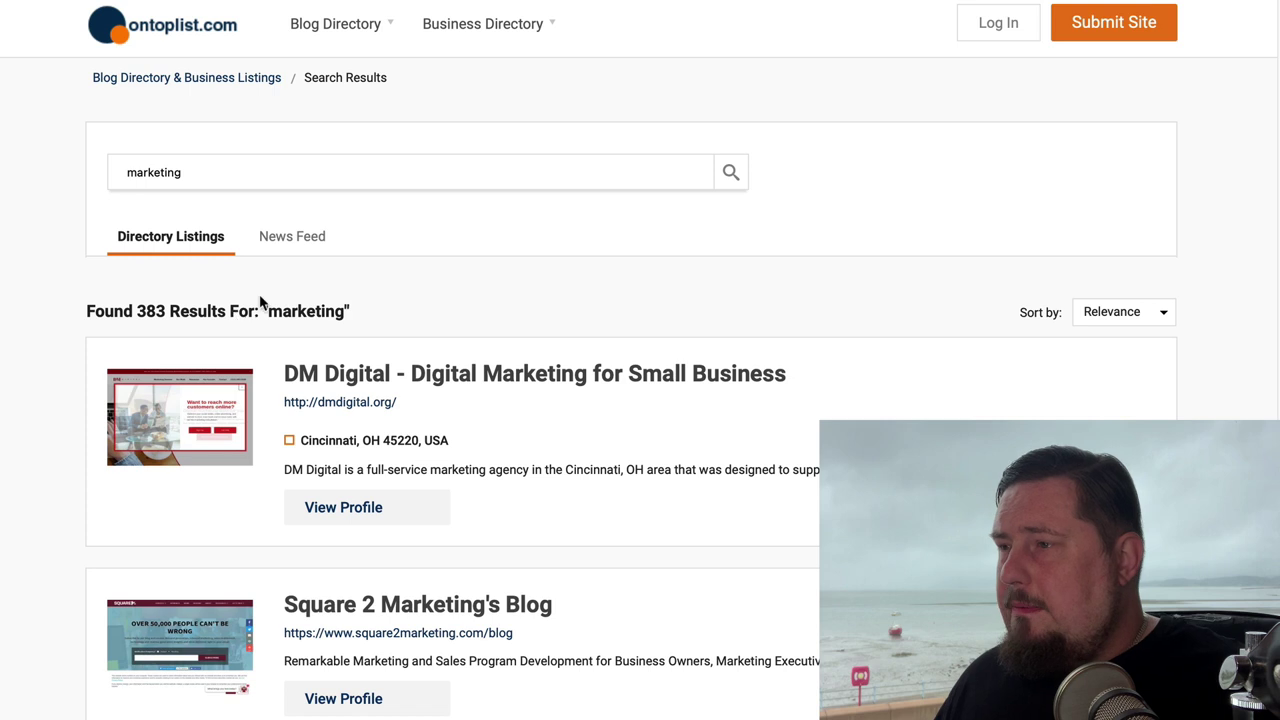
left_click(292, 244)
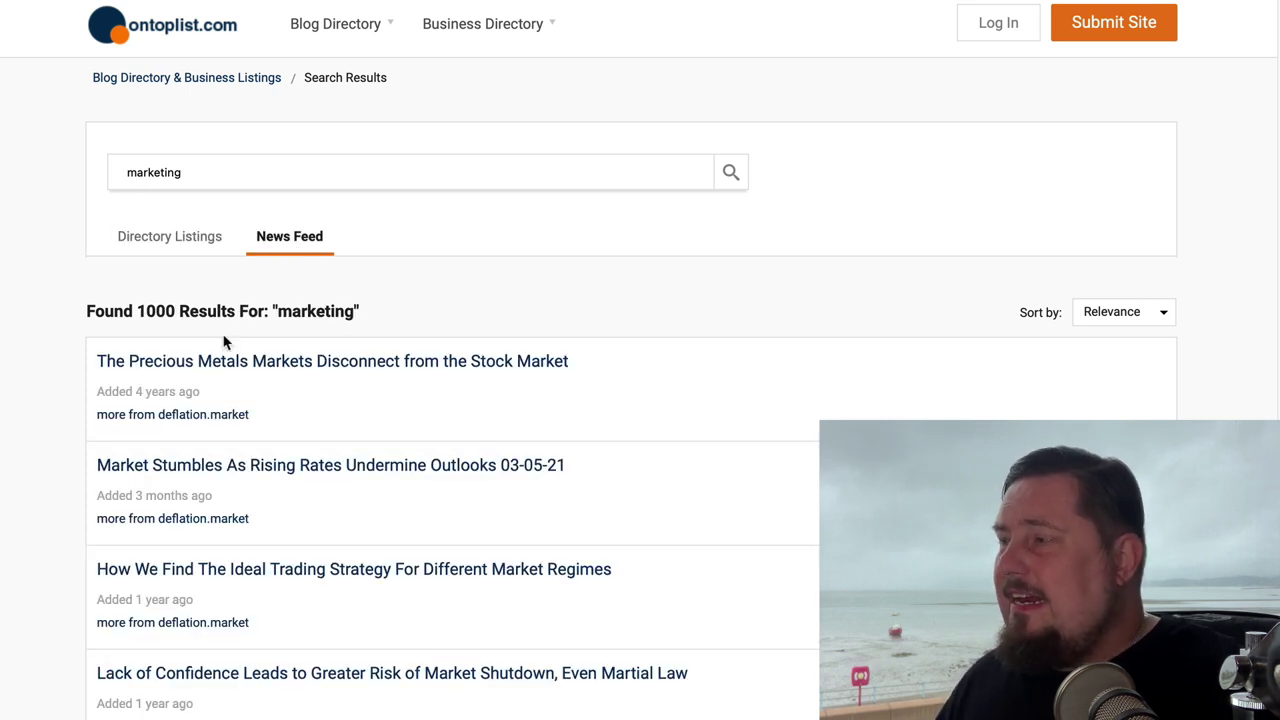
scroll(340, 660, "down", 2)
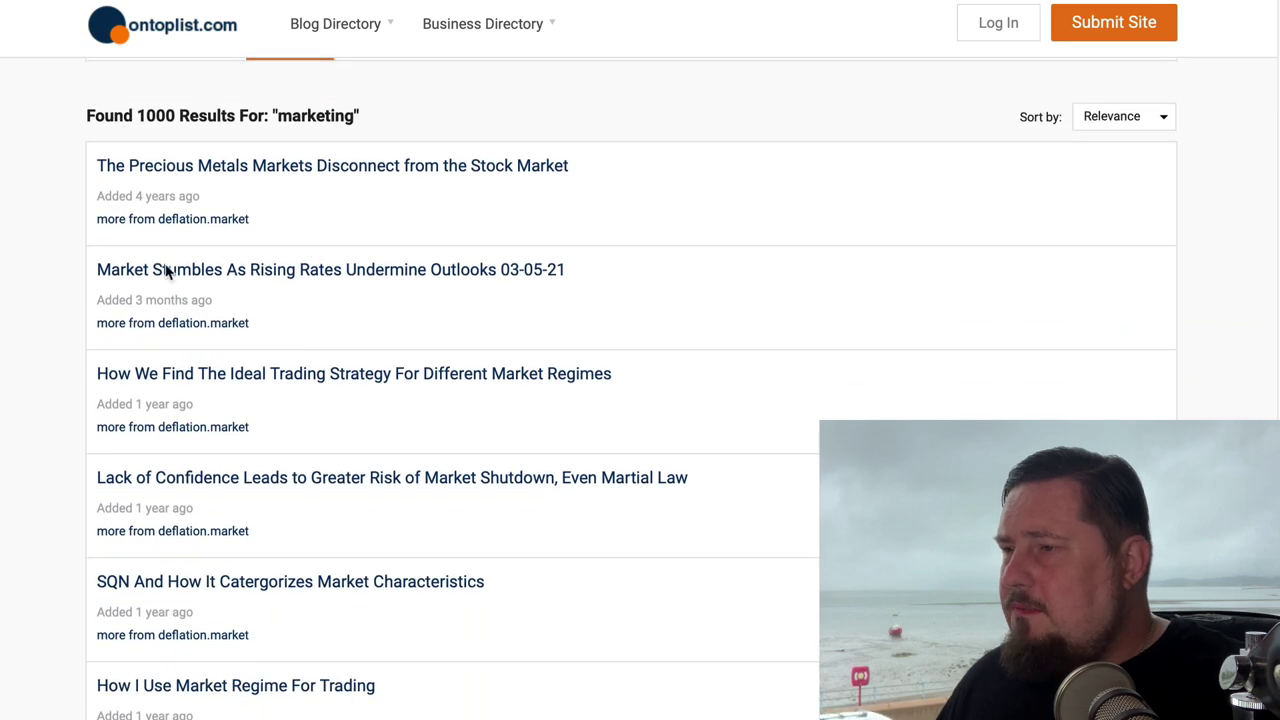
scroll(294, 374, "down", 1)
scroll(223, 237, "up", 3)
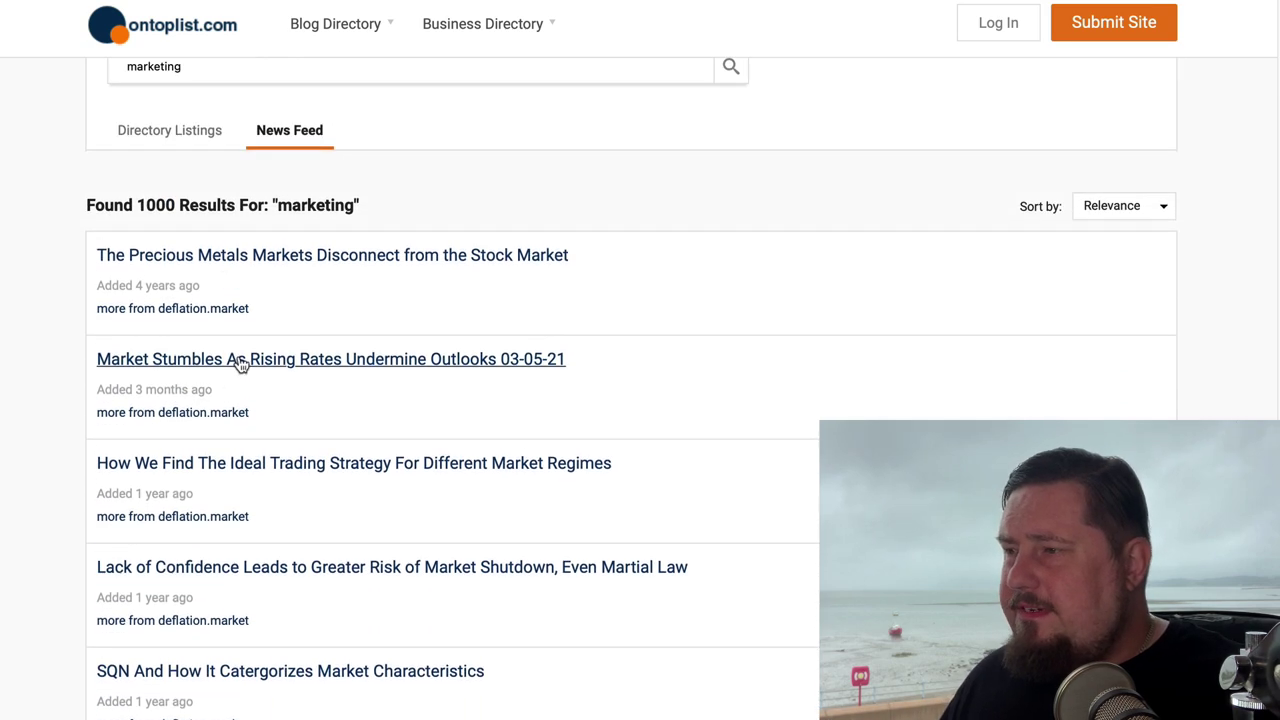
scroll(263, 210, "up", 1)
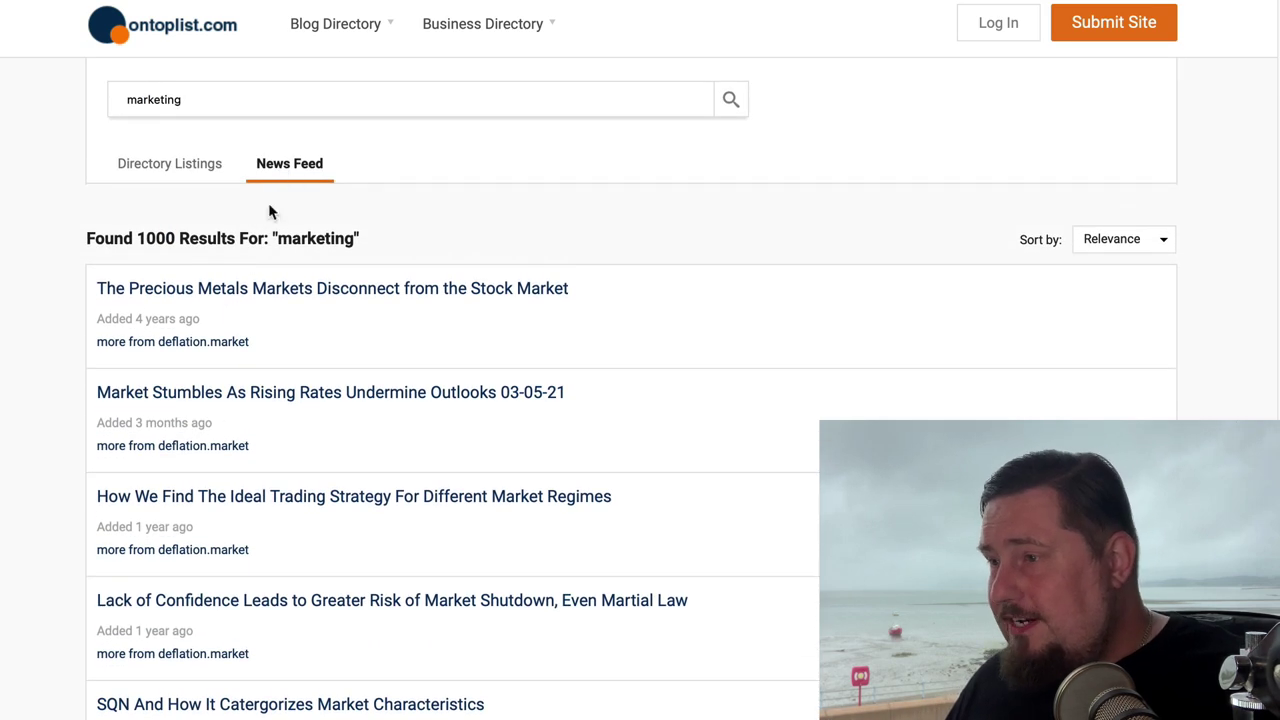
Step: Sort the News Feed results by date, newest first
left_click(1118, 241)
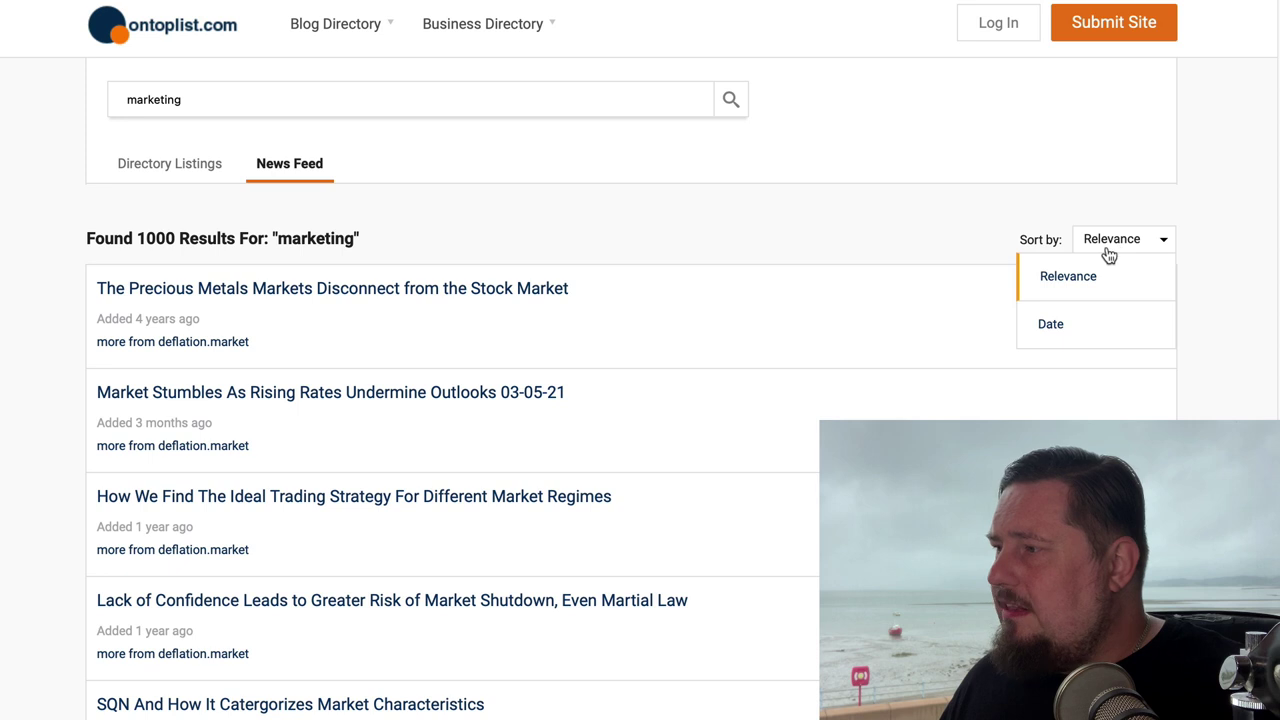
left_click(1046, 323)
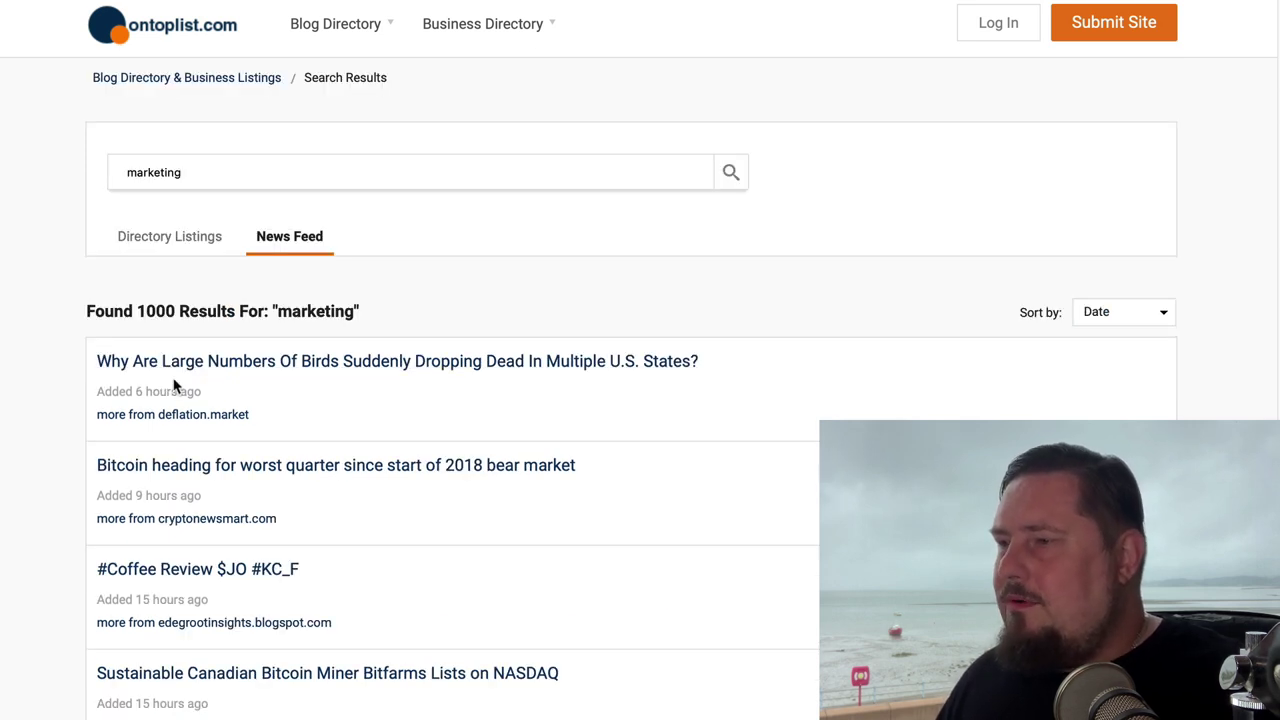
scroll(237, 503, "down", 1)
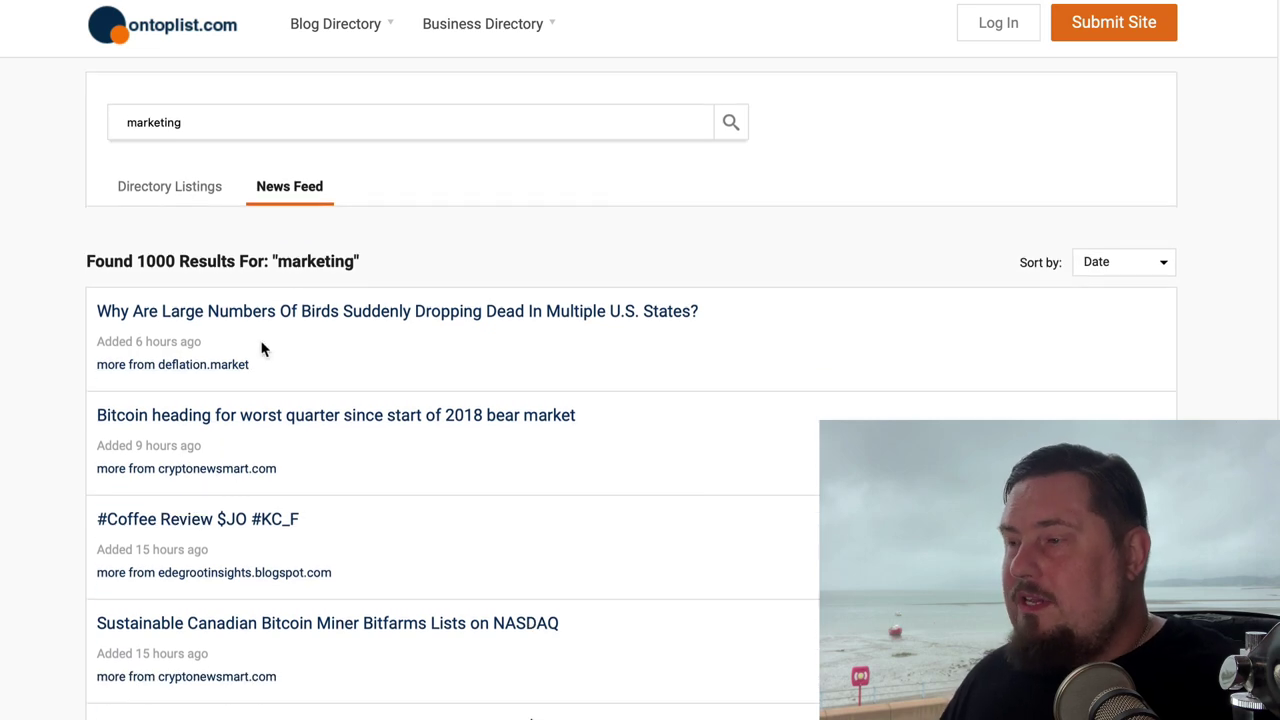
scroll(300, 480, "down", 1)
scroll(274, 500, "down", 1)
scroll(263, 374, "up", 3)
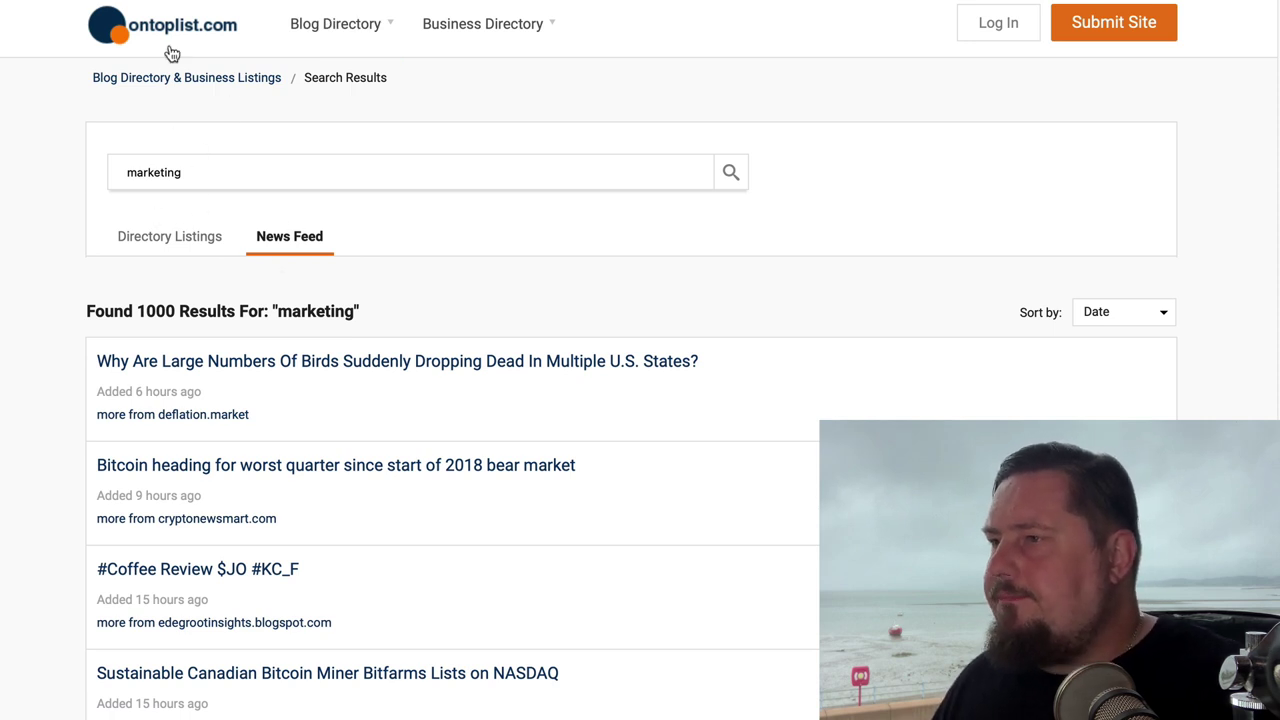
Step: Open Marketing & Advertising Blogs from the Blog Directory menu and scroll its 87 blogs
mouse_move(320, 28)
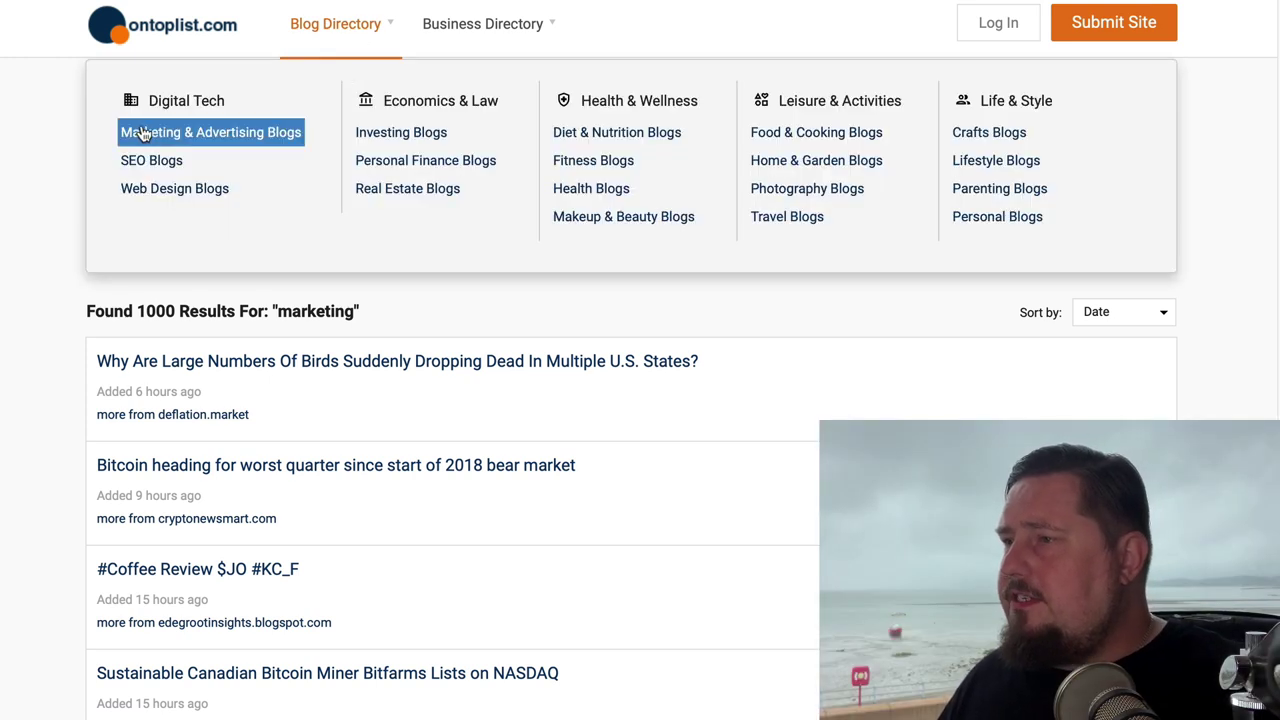
left_click(230, 134)
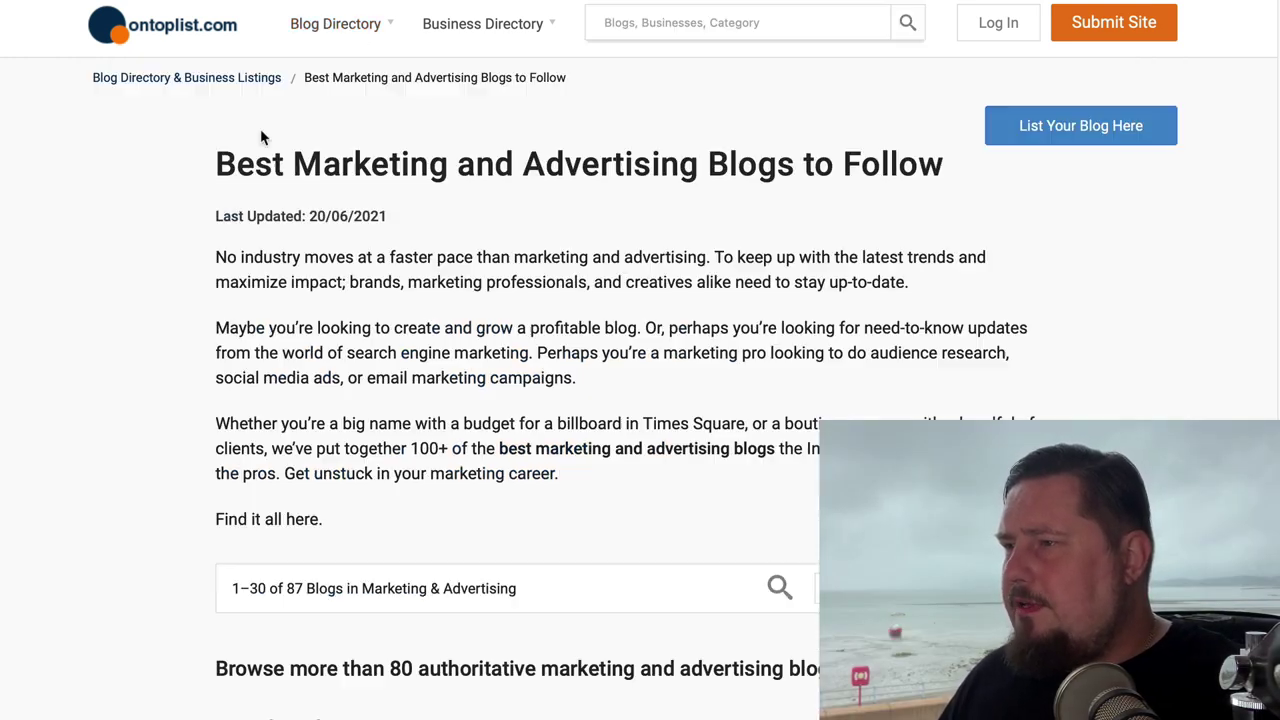
scroll(611, 468, "down", 4)
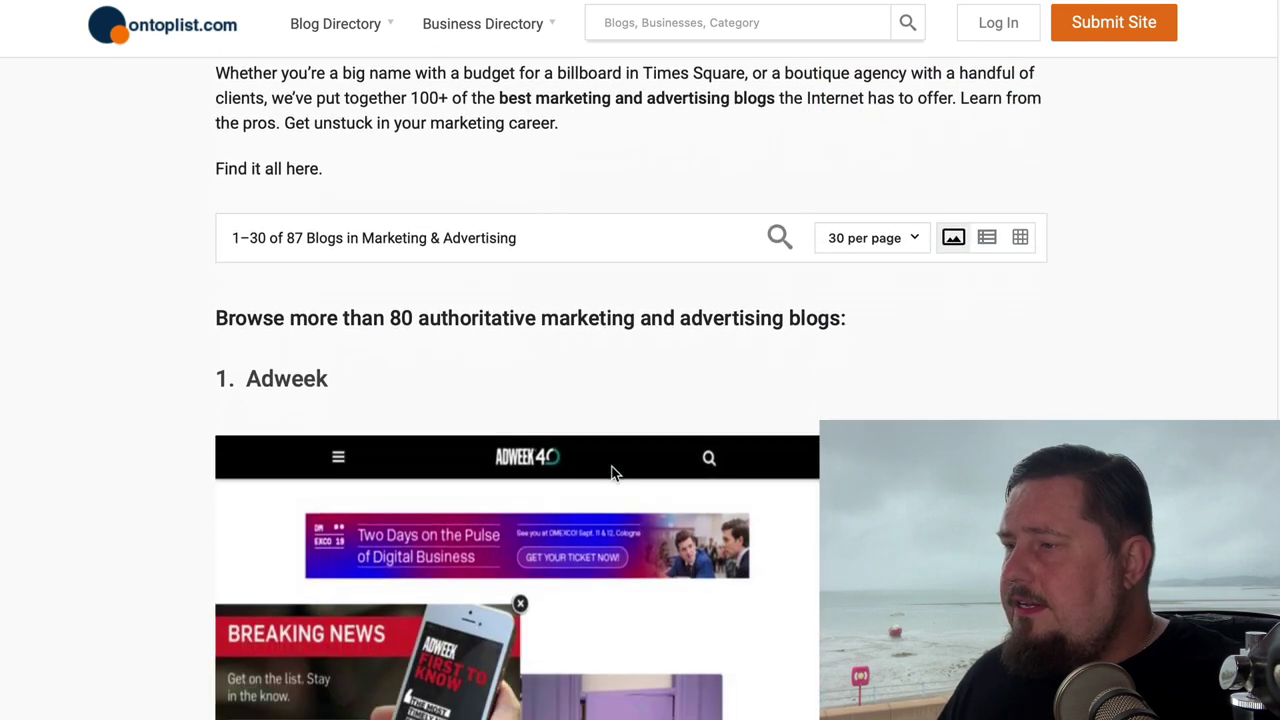
scroll(605, 556, "down", 2)
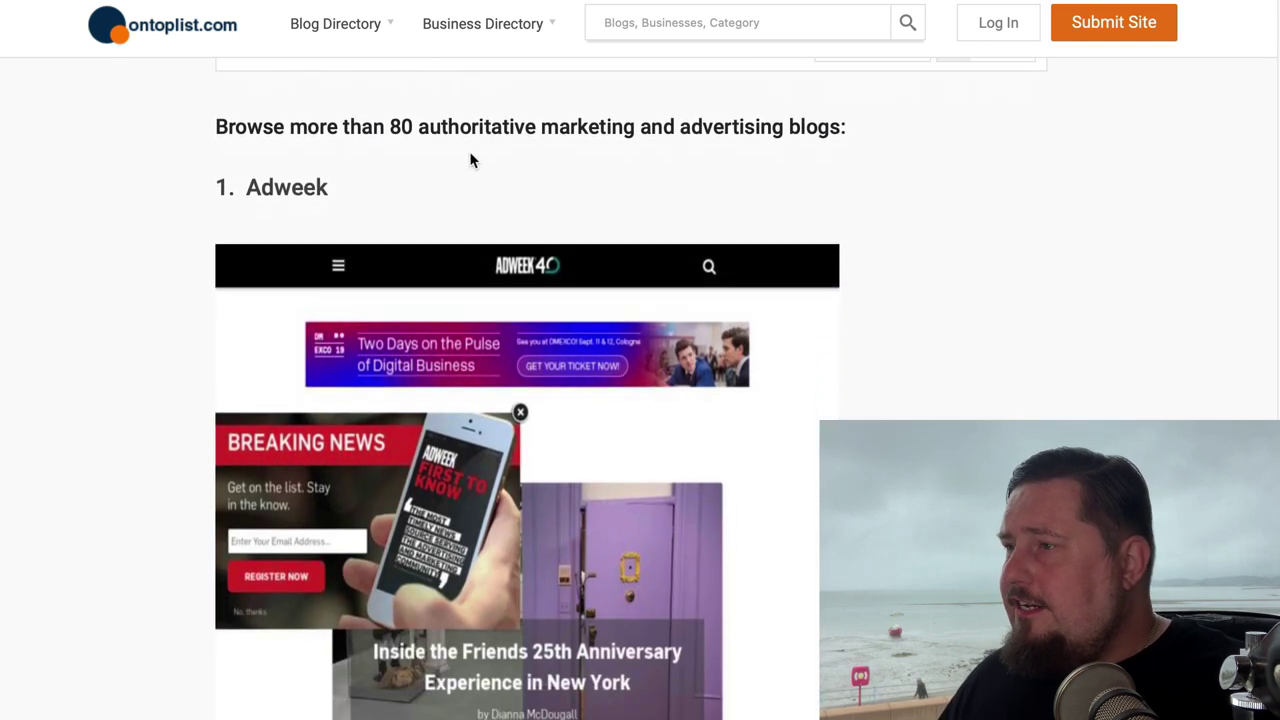
left_click_drag(390, 127, 848, 127)
left_click(760, 140)
scroll(529, 443, "down", 10)
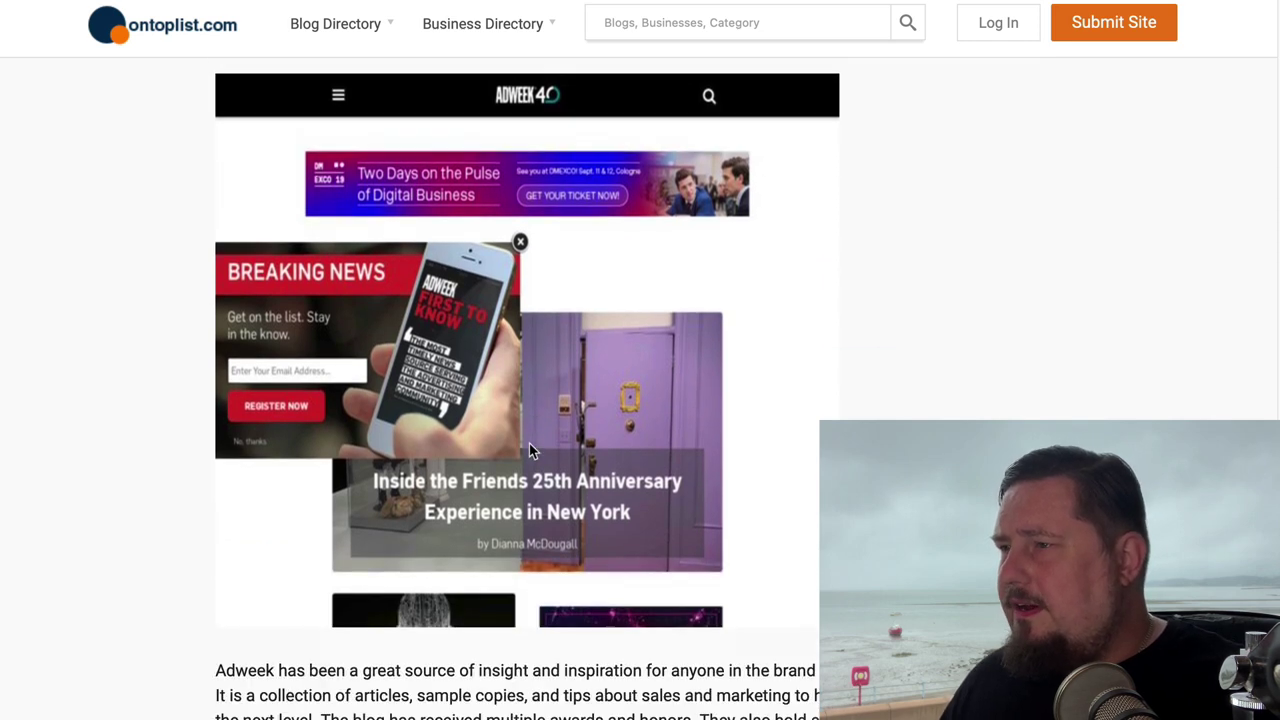
scroll(530, 400, "down", 2)
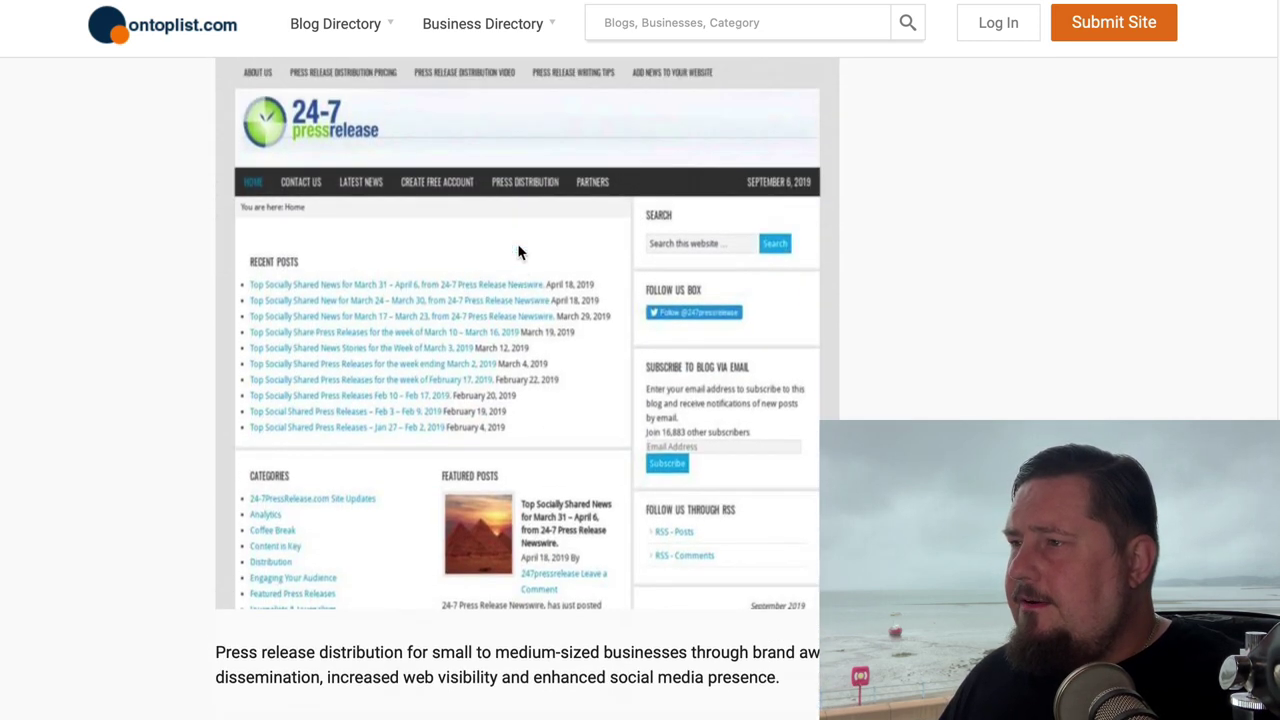
scroll(460, 280, "up", 3)
scroll(514, 590, "up", 15)
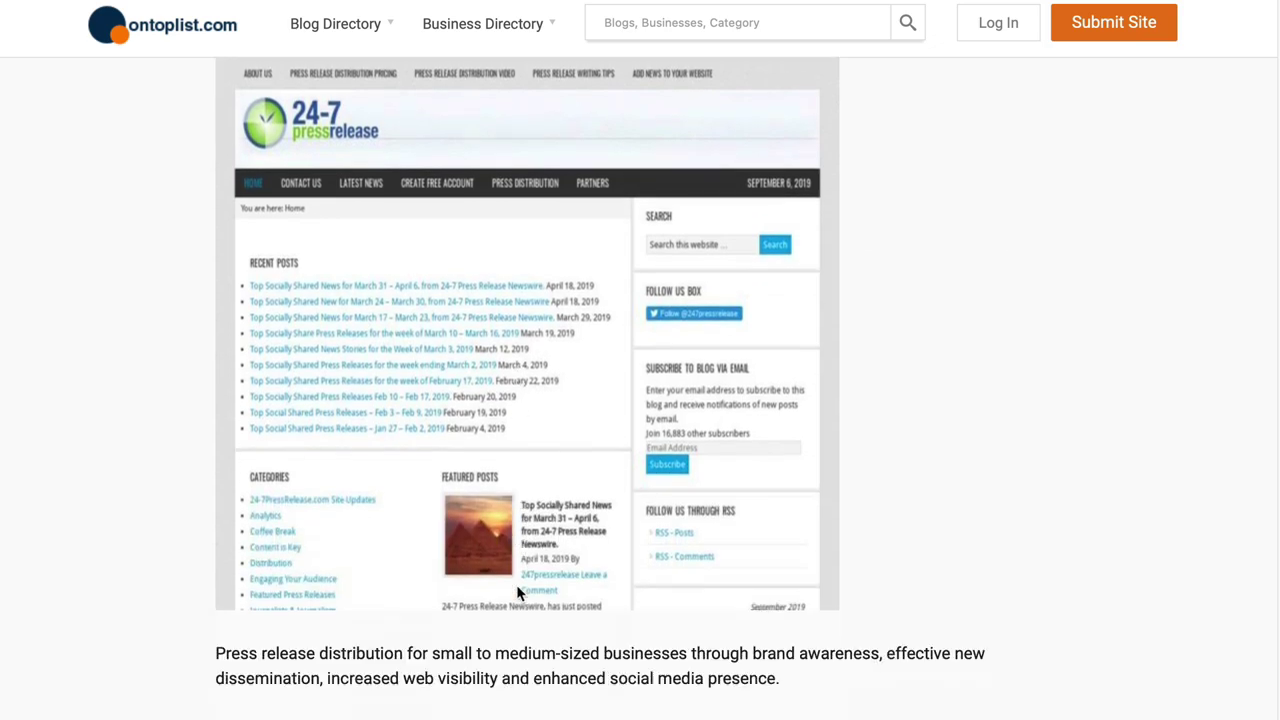
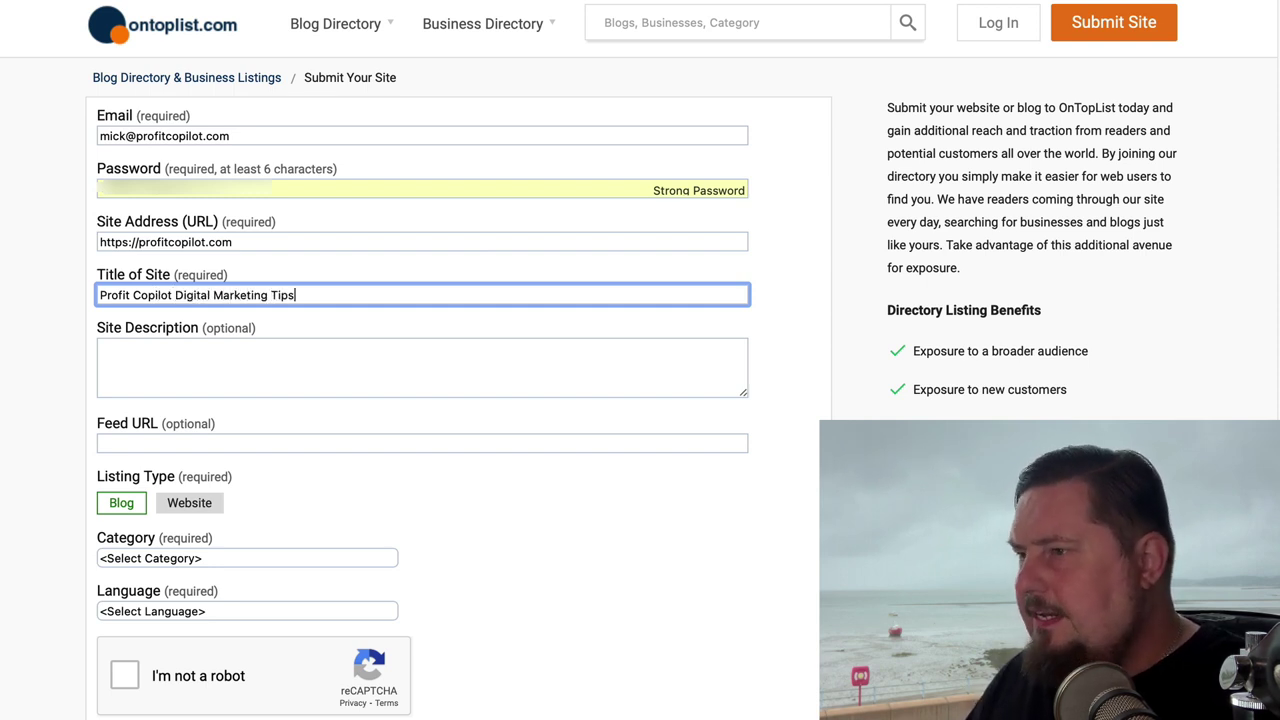
left_click(185, 349)
type("Di")
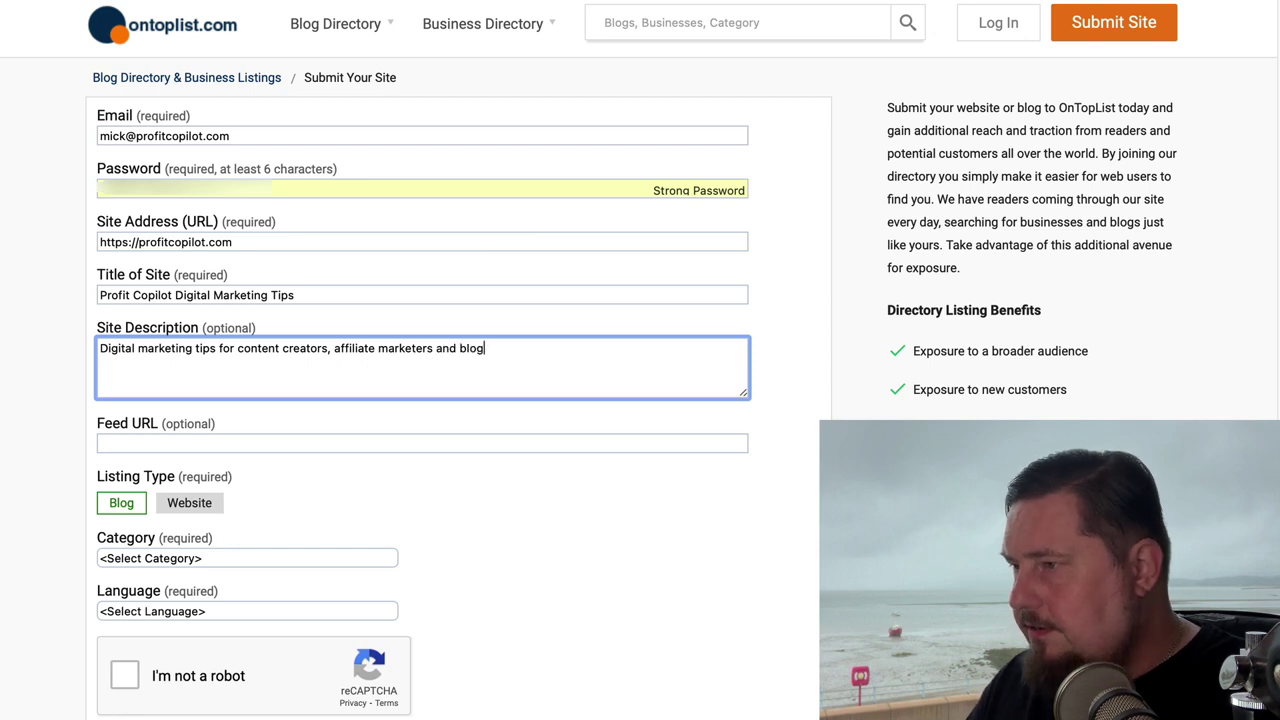
left_click(132, 445)
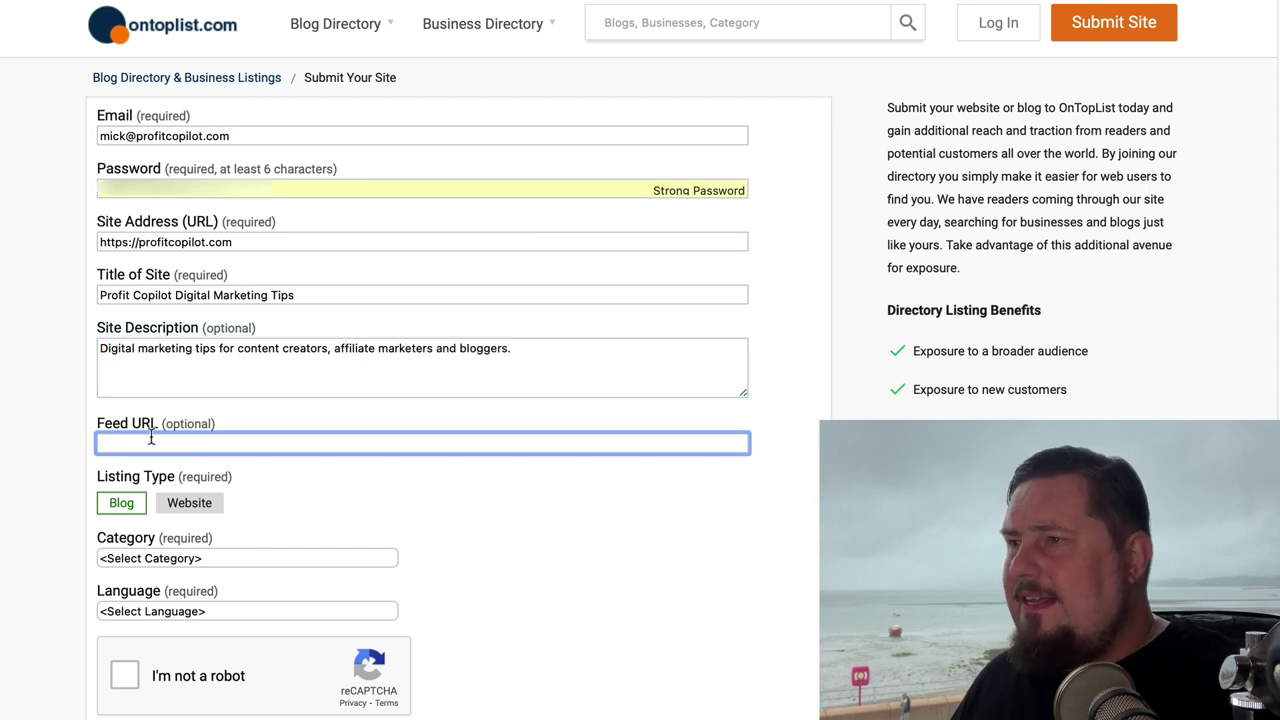
left_click_drag(159, 420, 243, 423)
left_click(229, 437)
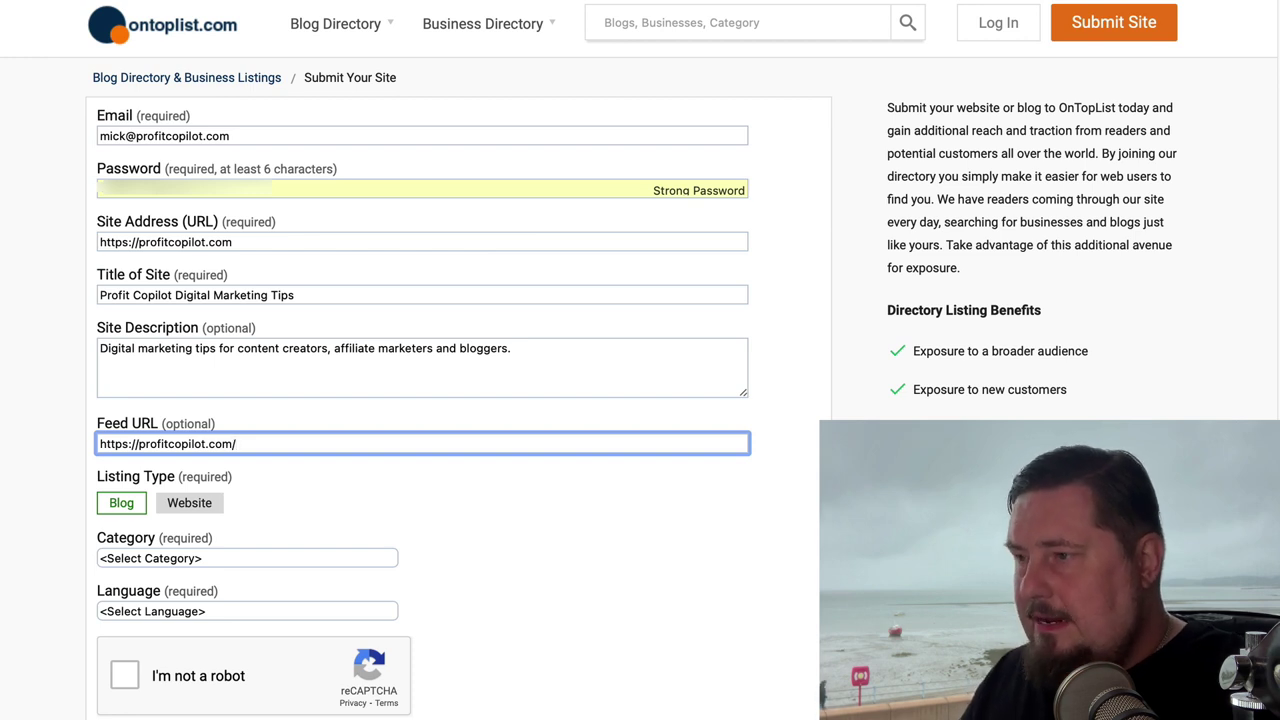
type("feed")
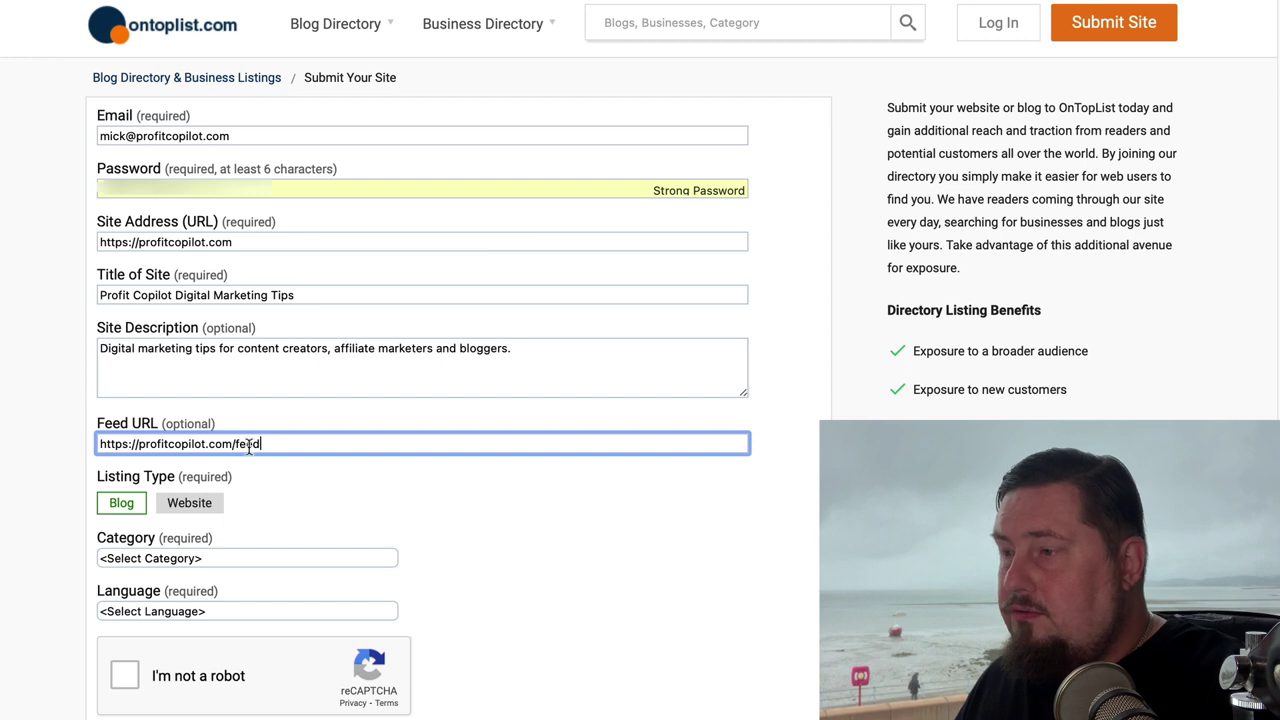
left_click_drag(282, 438, 66, 437)
left_click(68, 455)
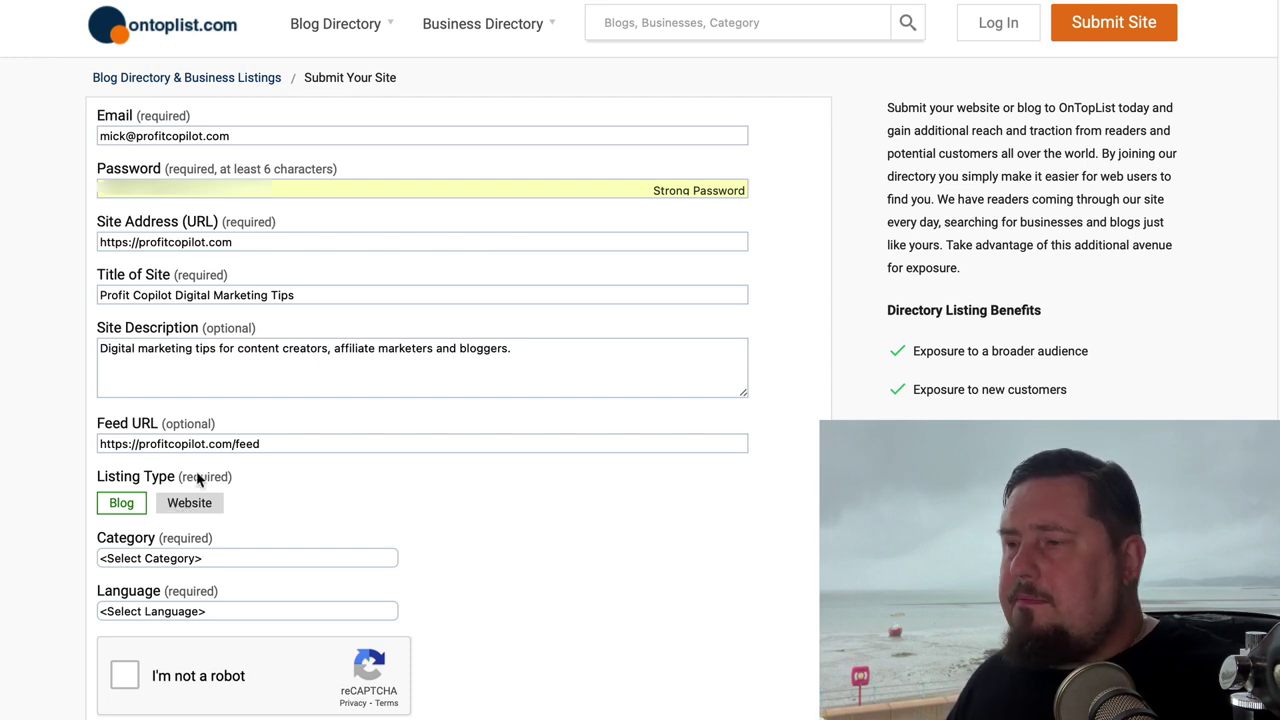
Step: Set the category to Marketing & Advertising and language to English, then start the reCAPTCHA check
left_click(203, 564)
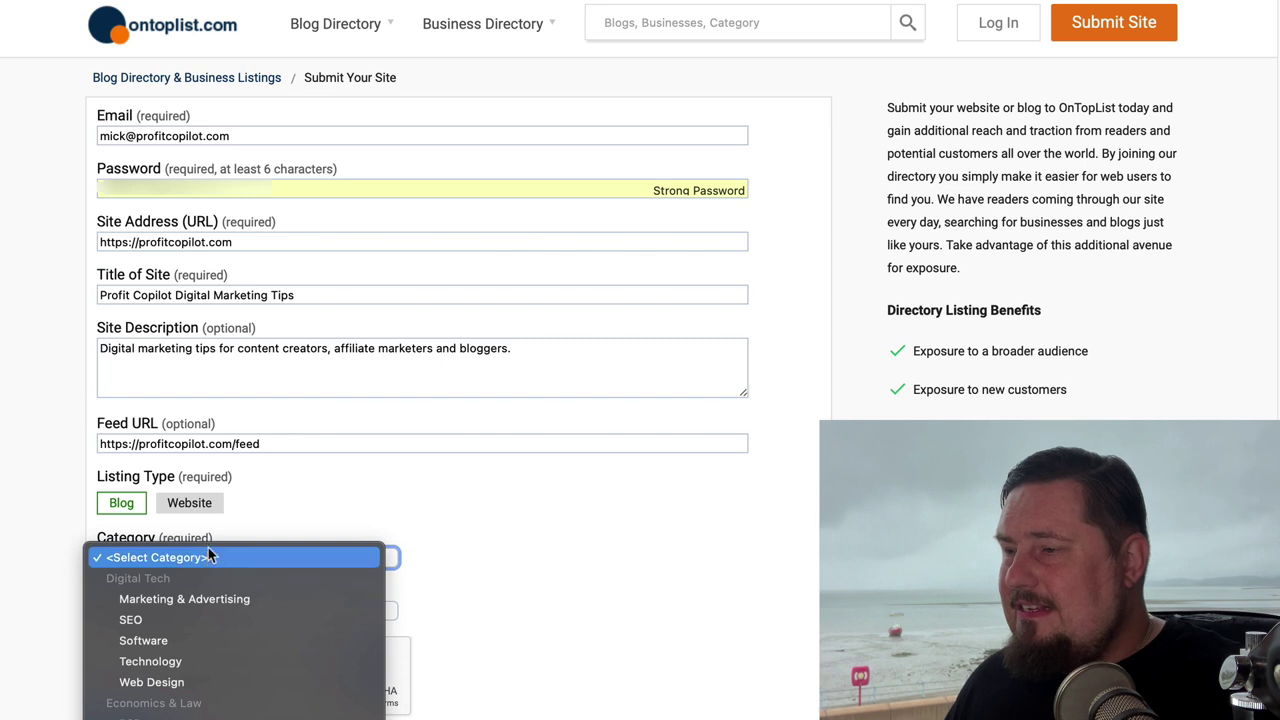
left_click(170, 600)
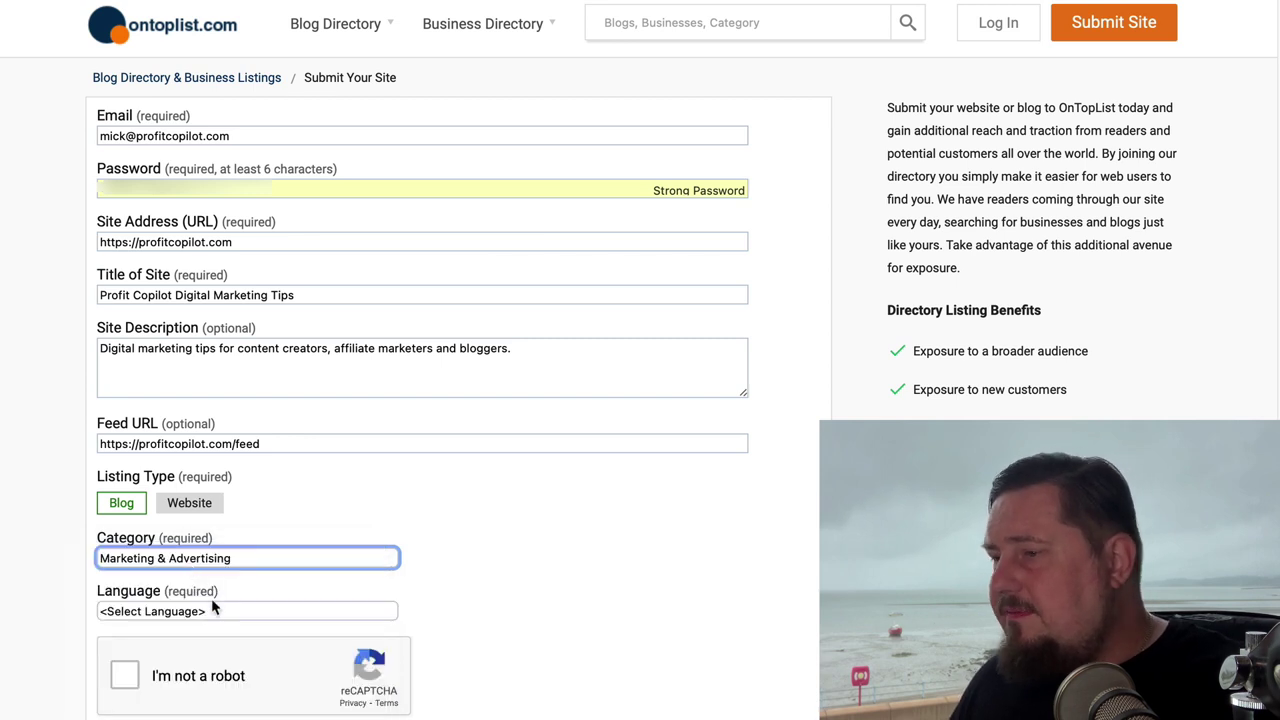
left_click(186, 612)
left_click(179, 635)
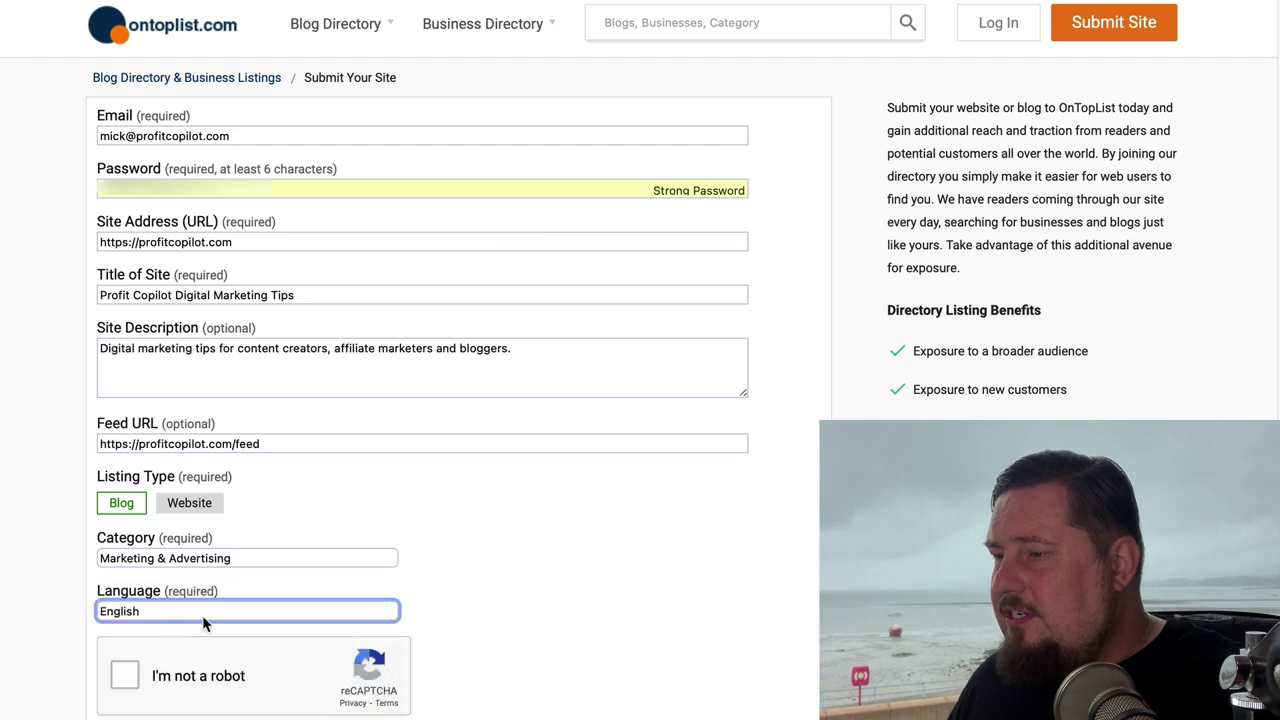
left_click(125, 677)
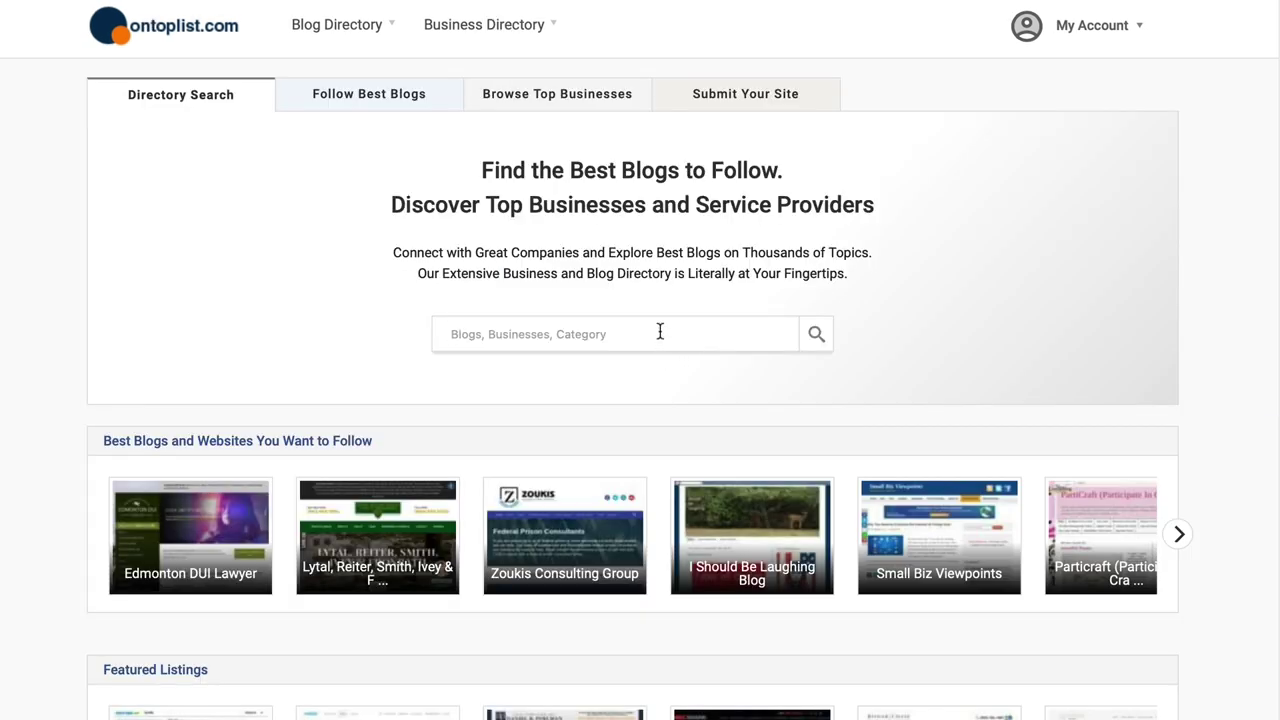
Step: Search the directory for 'marketing' and look over the 383 results
left_click(660, 332)
type("mark")
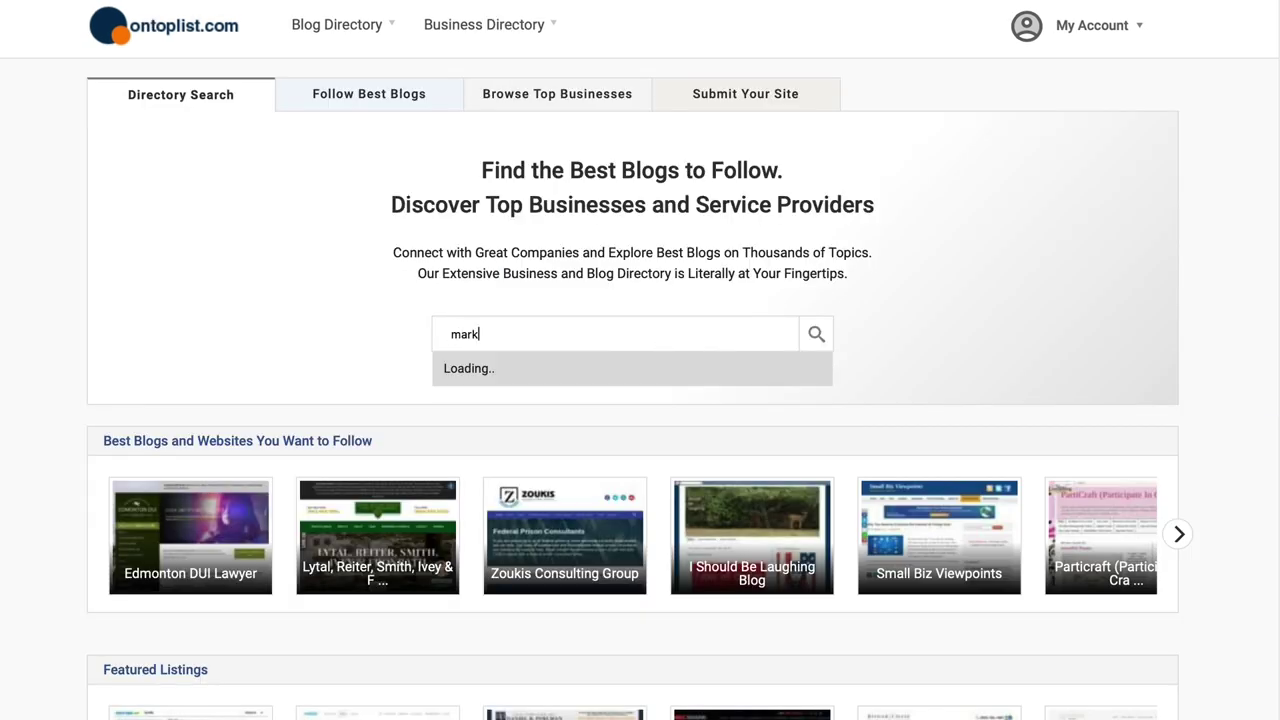
key("Return")
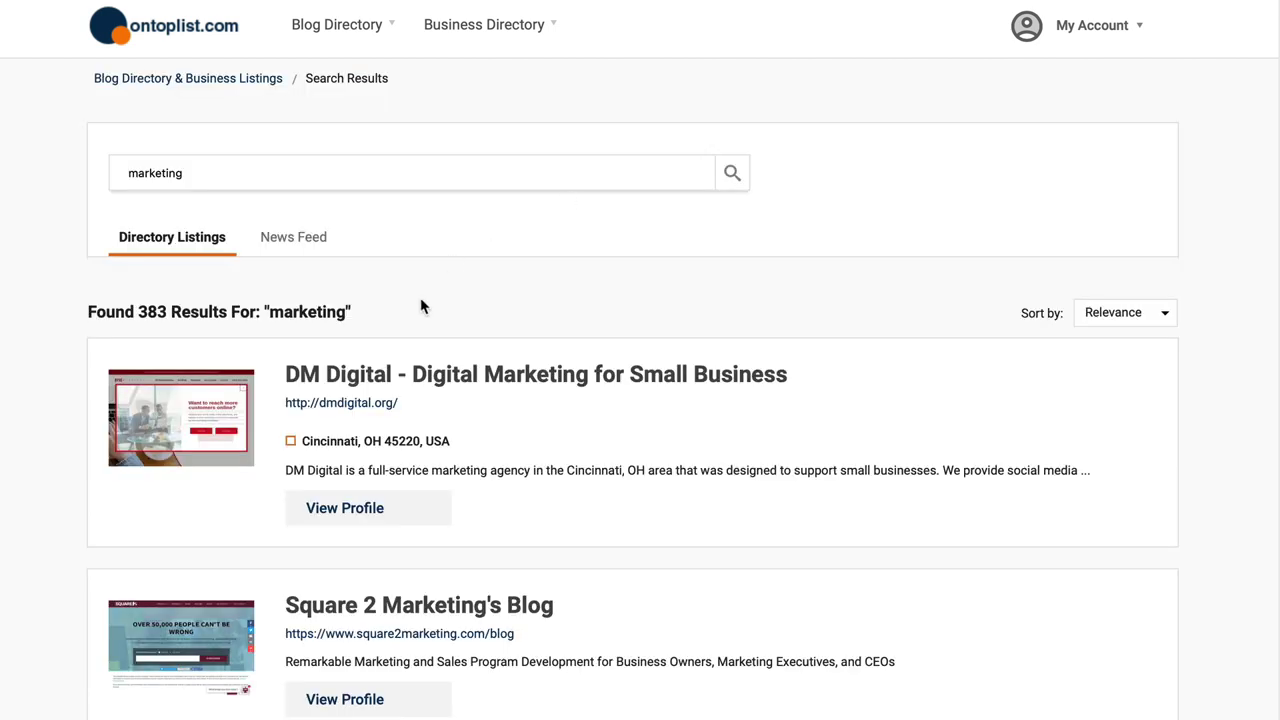
scroll(449, 264, "down", 5)
scroll(317, 429, "up", 4)
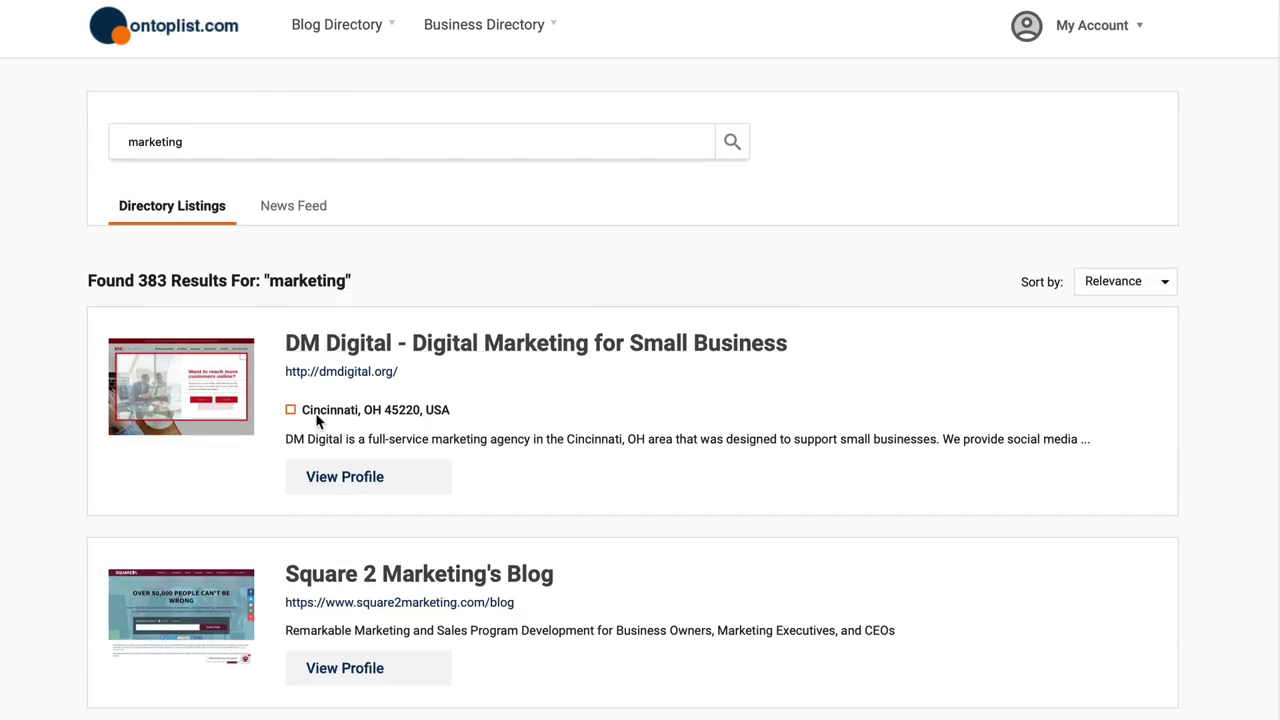
Step: Open the DM Digital listing's website and scroll down to its Digital Marketing Services section
left_click(382, 377)
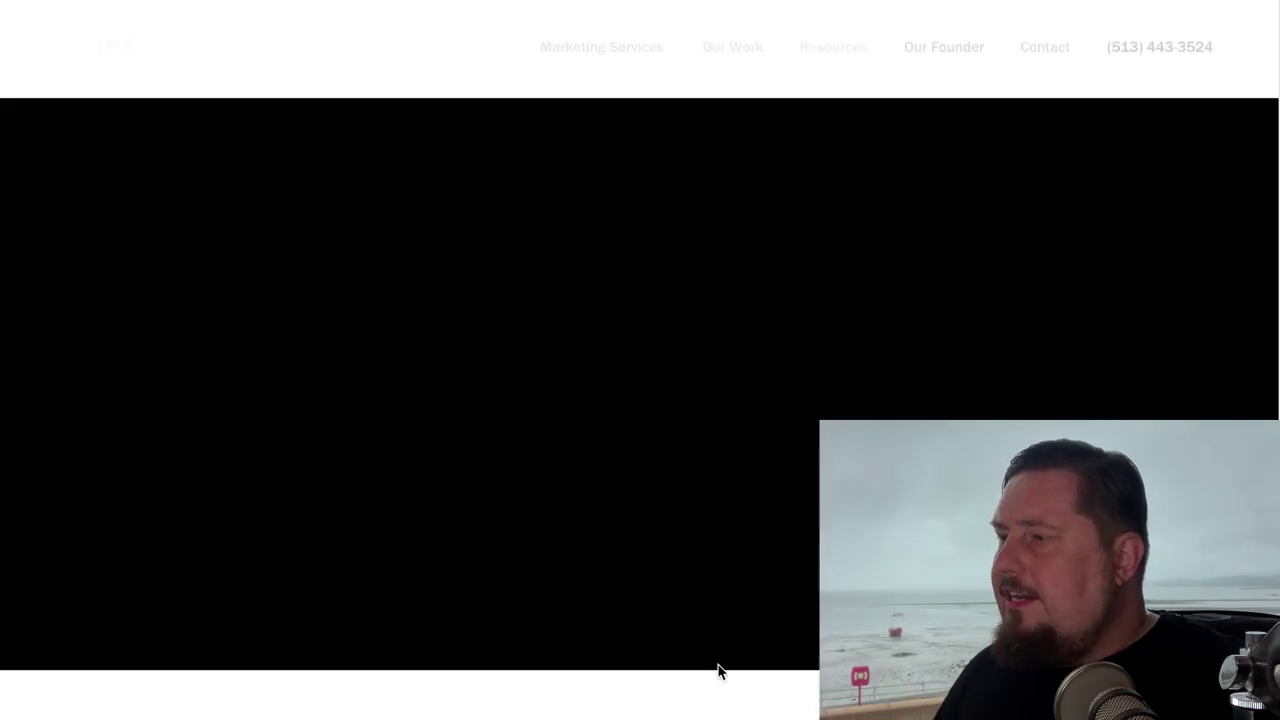
scroll(718, 672, "down", 3)
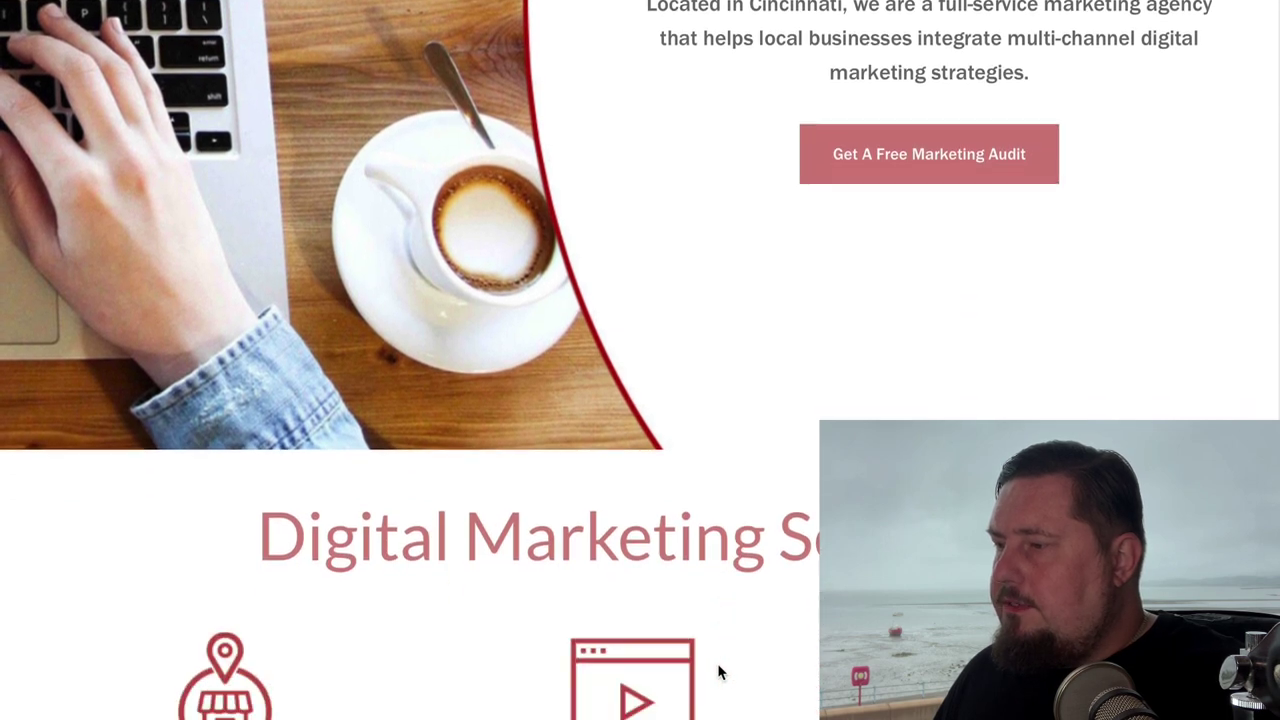
scroll(718, 668, "down", 4)
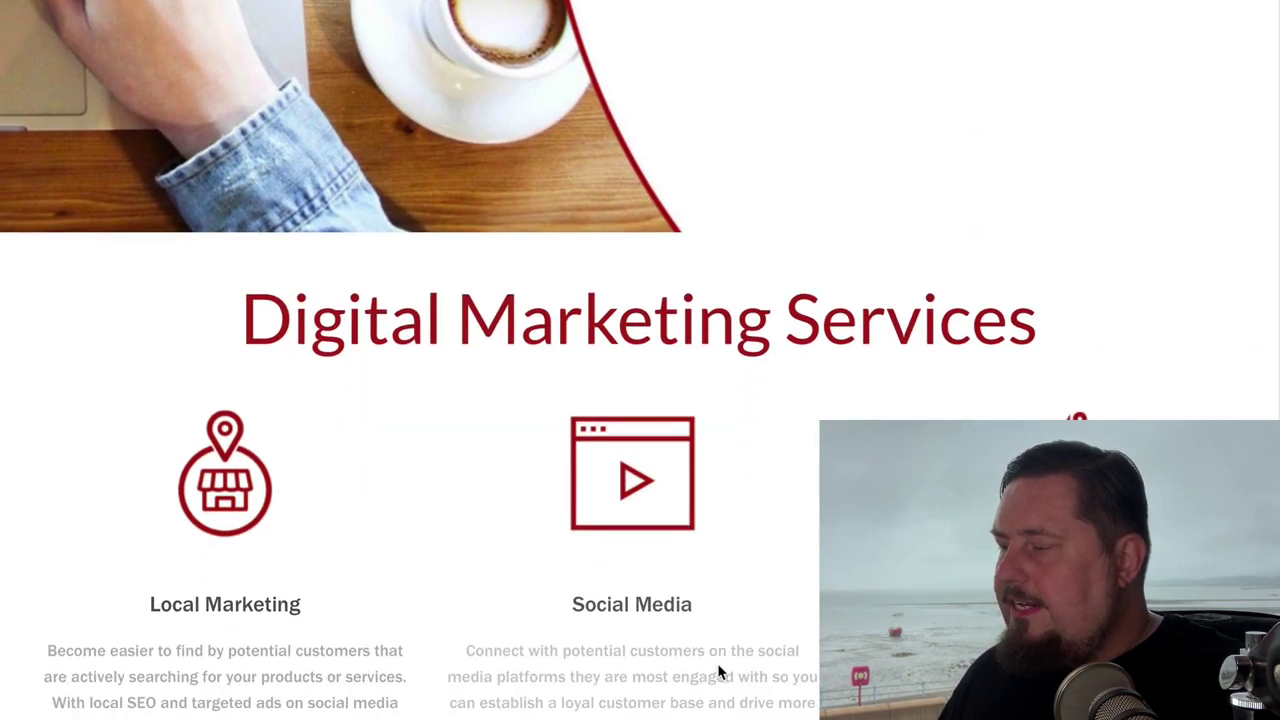
scroll(718, 672, "down", 4)
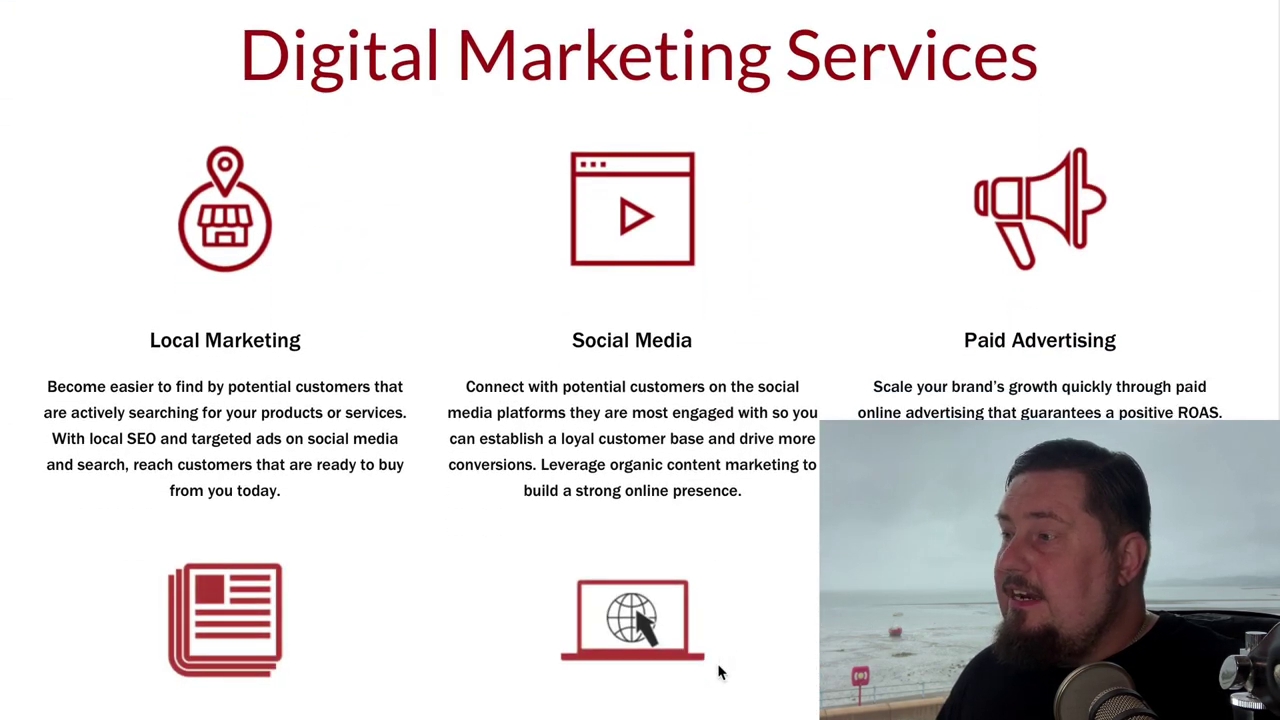
scroll(718, 672, "down", 5)
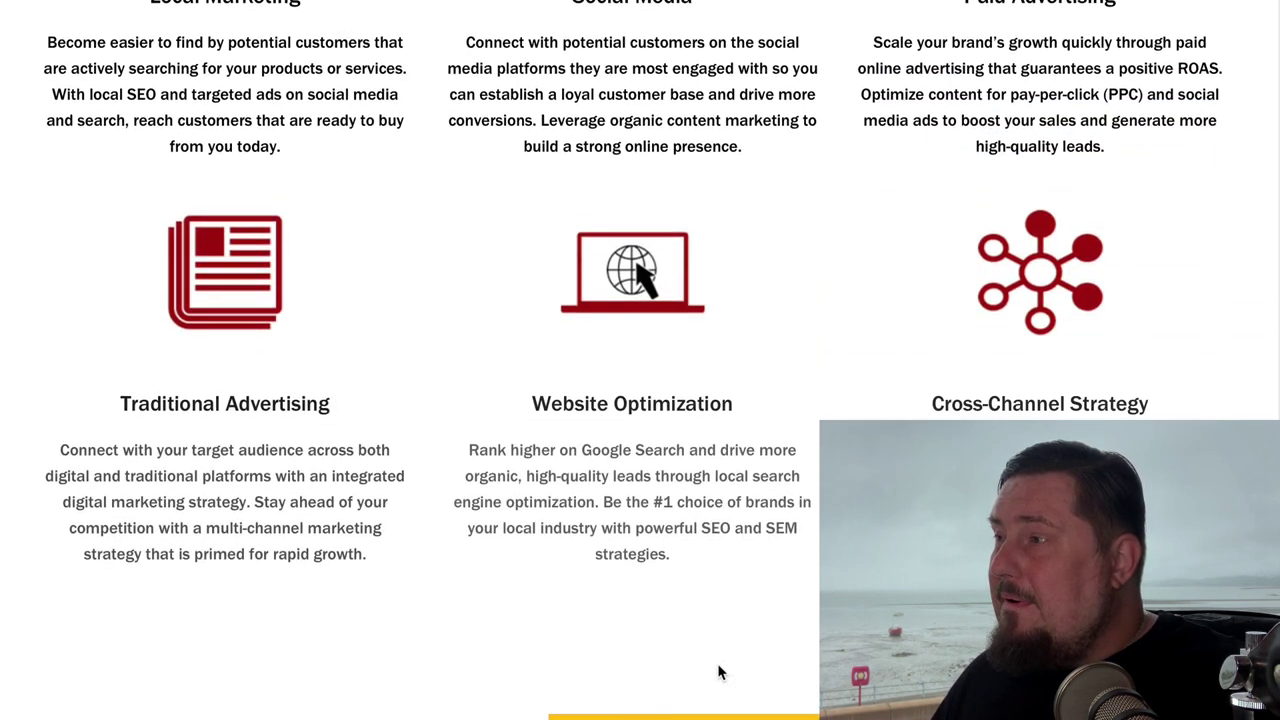
scroll(718, 672, "down", 6)
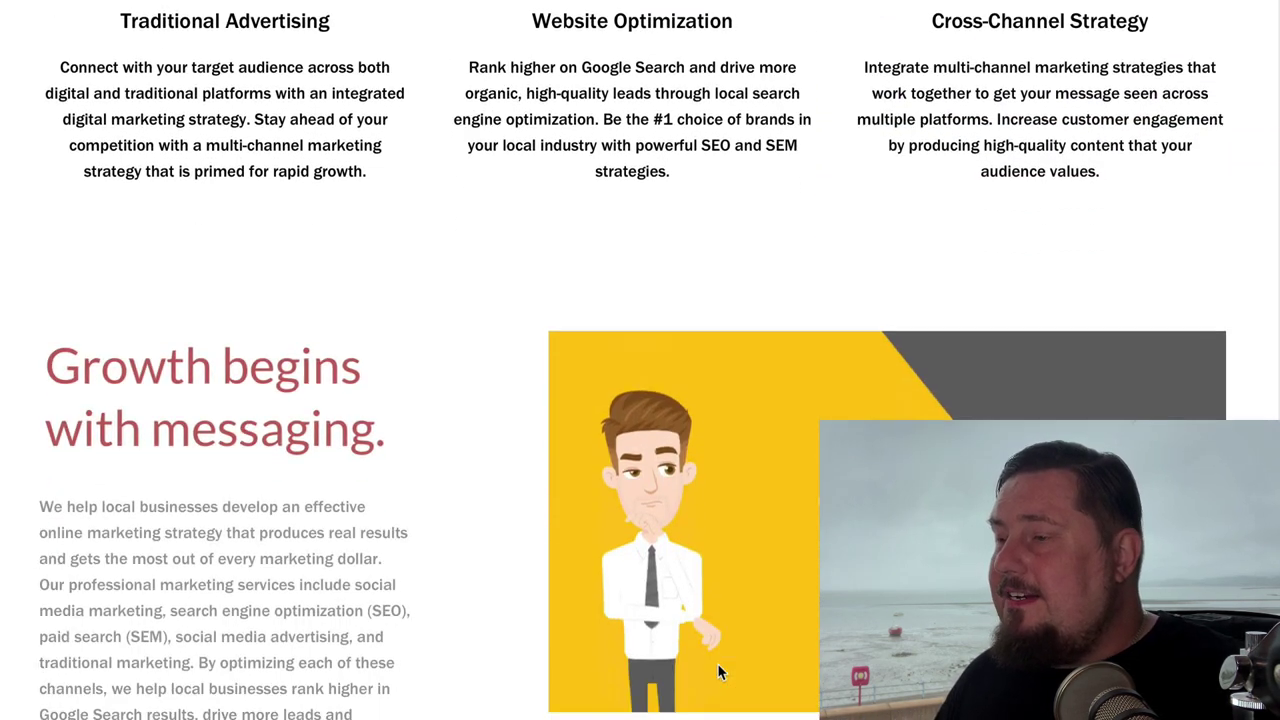
scroll(718, 672, "down", 6)
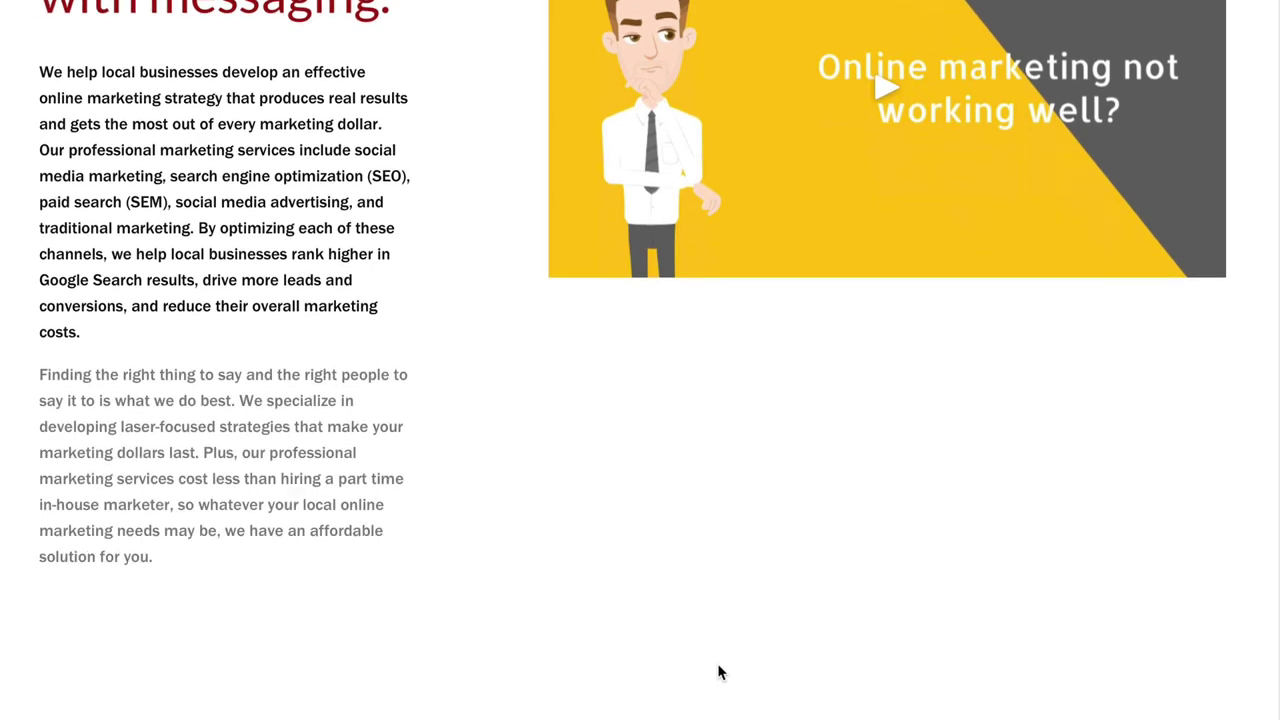
scroll(717, 672, "down", 3)
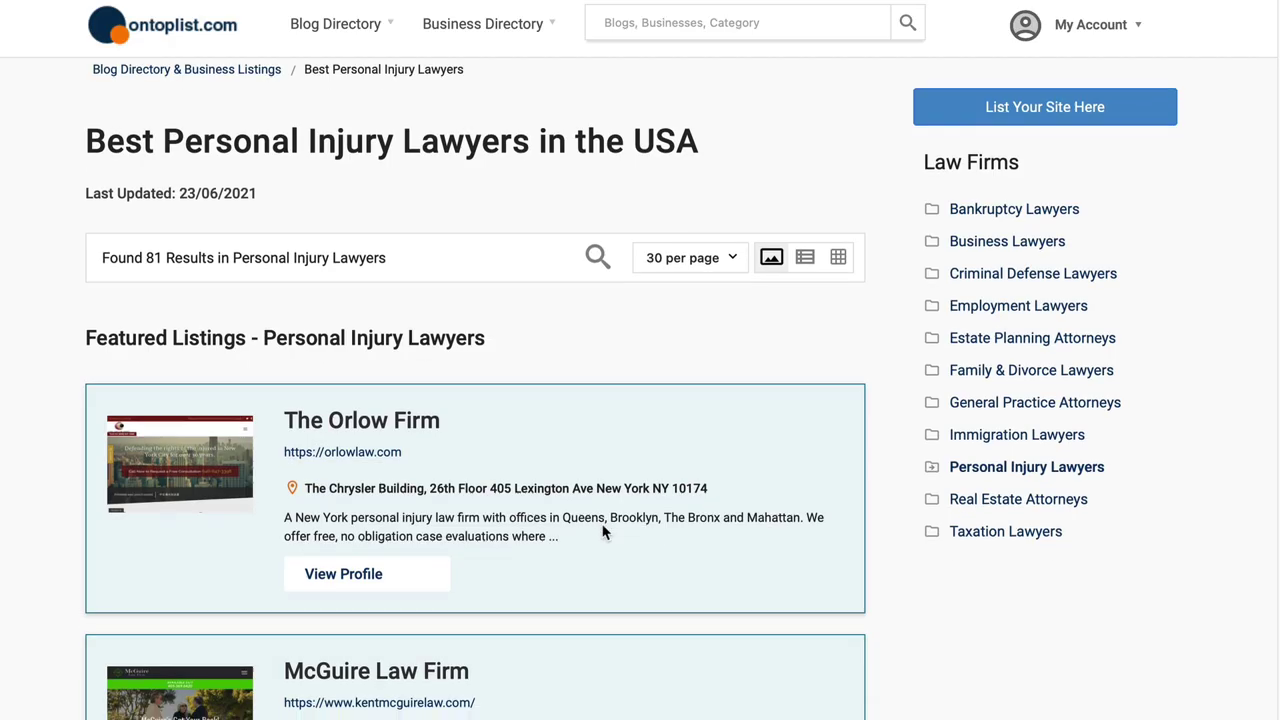
scroll(514, 274, "down", 4)
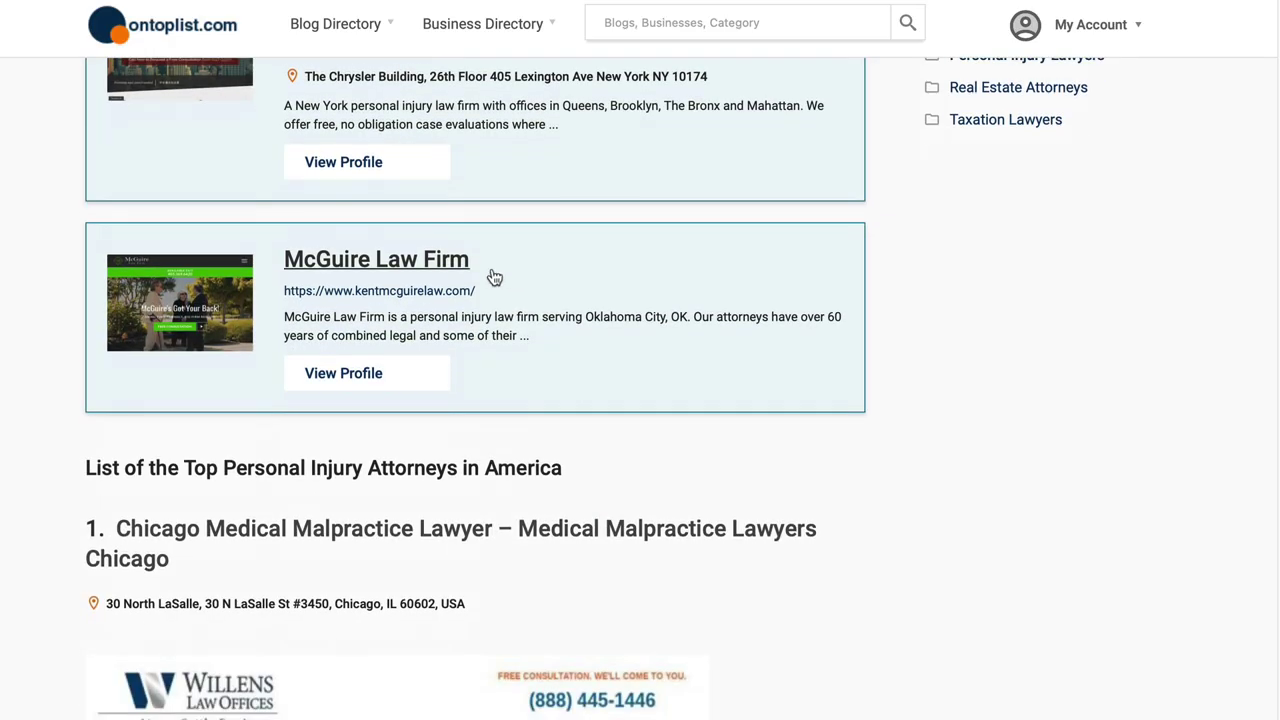
right_click(413, 292)
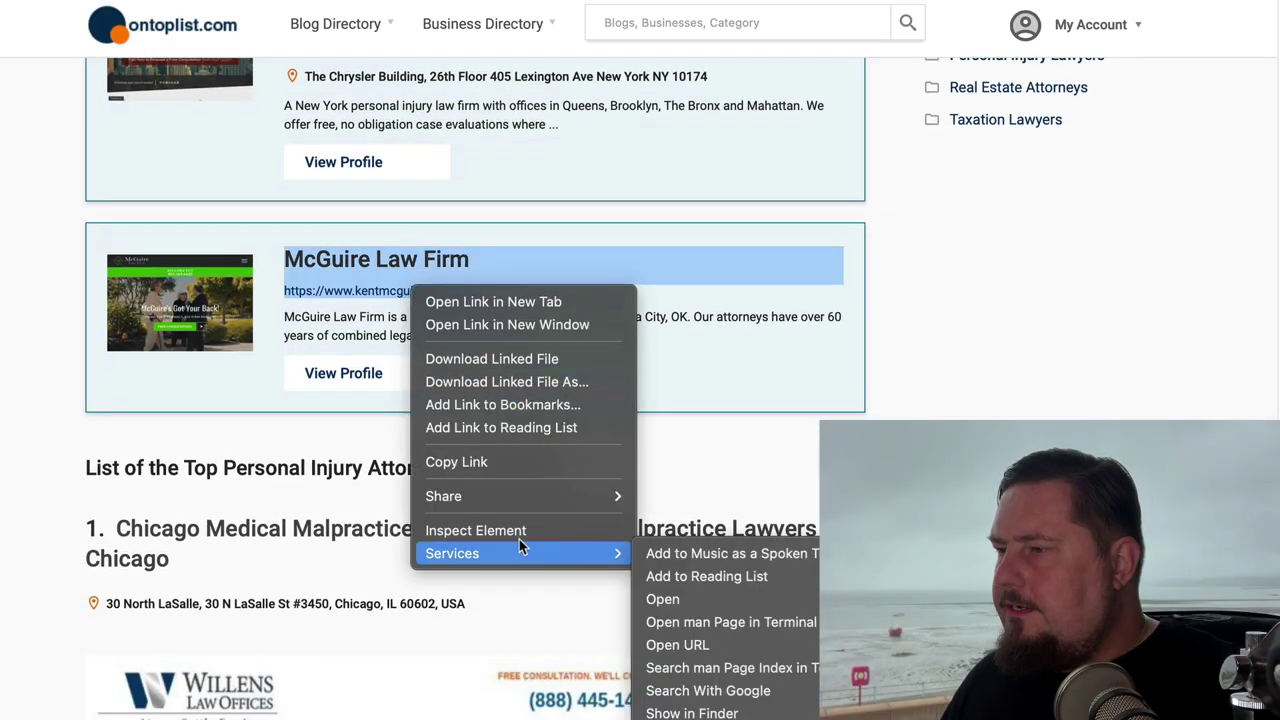
left_click(510, 537)
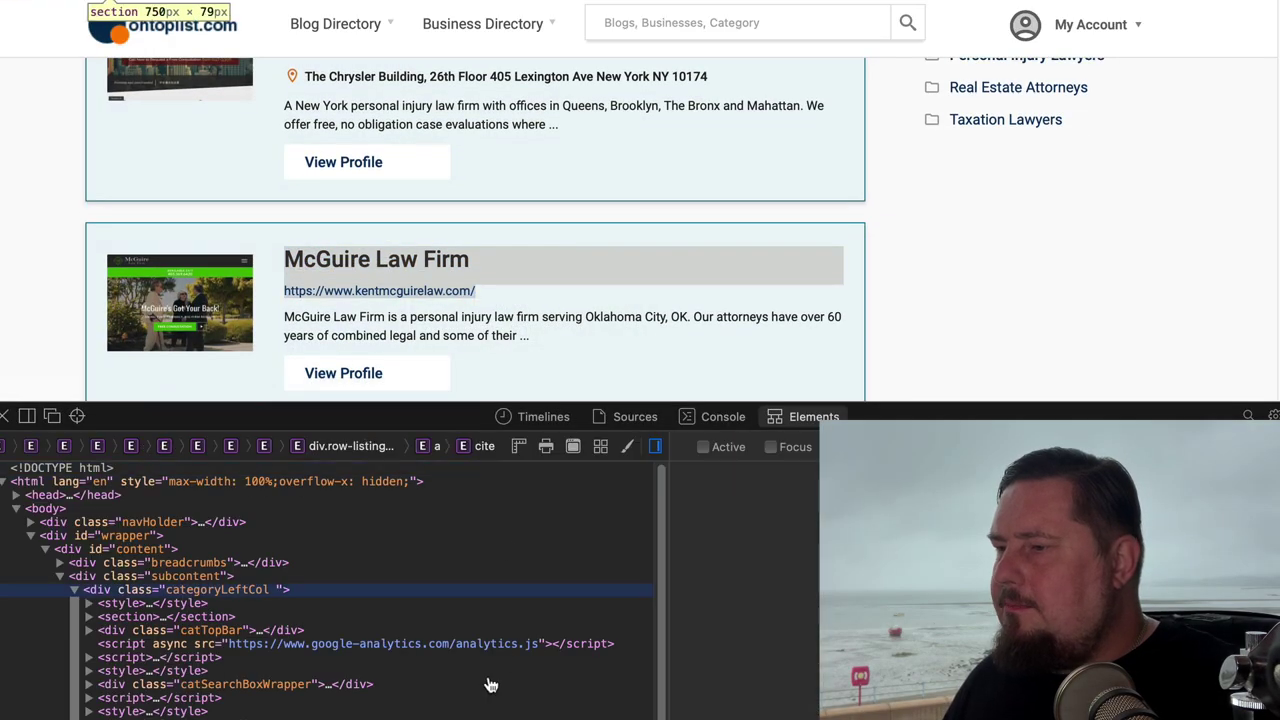
scroll(490, 683, "down", 3)
scroll(300, 563, "up", 2)
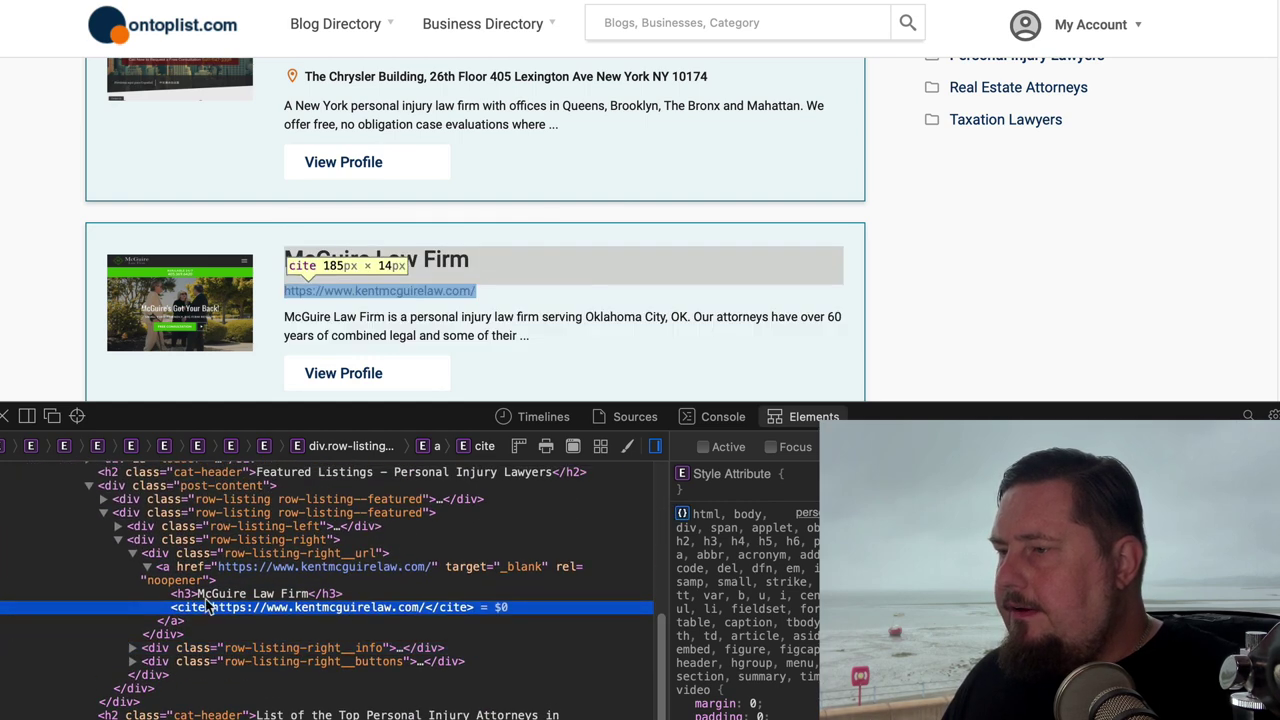
left_click(168, 568)
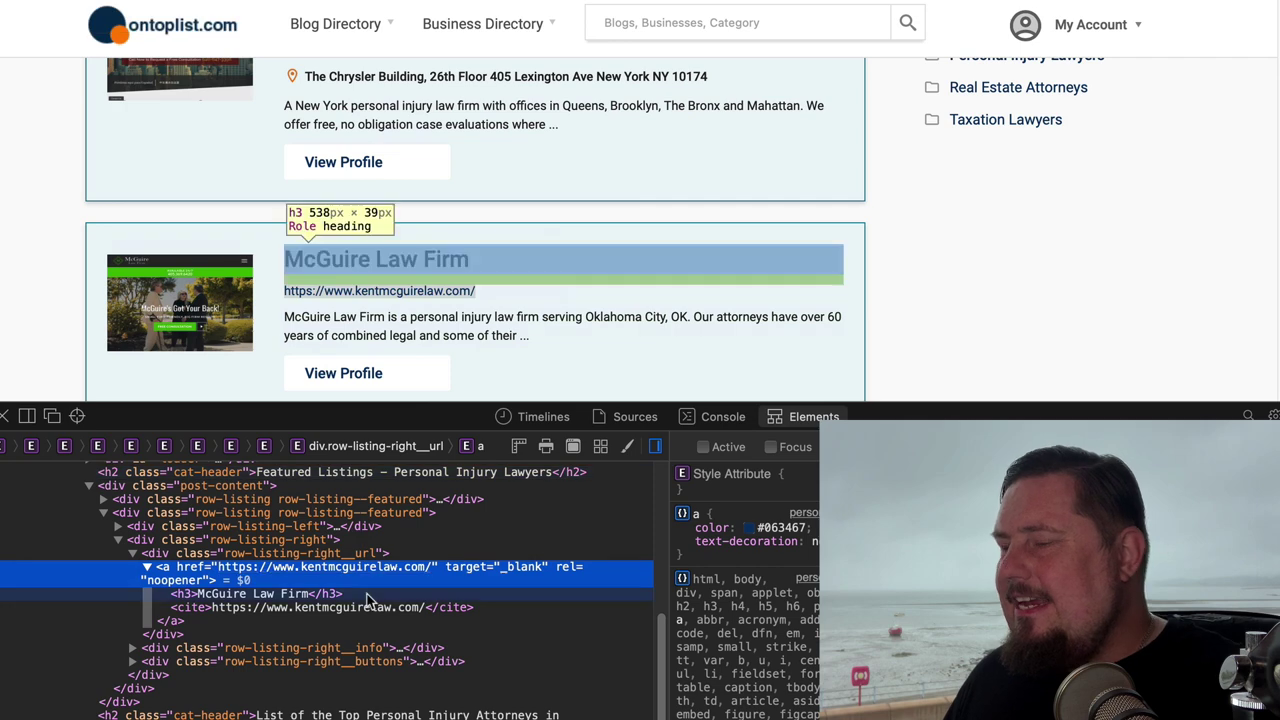
left_click(5, 415)
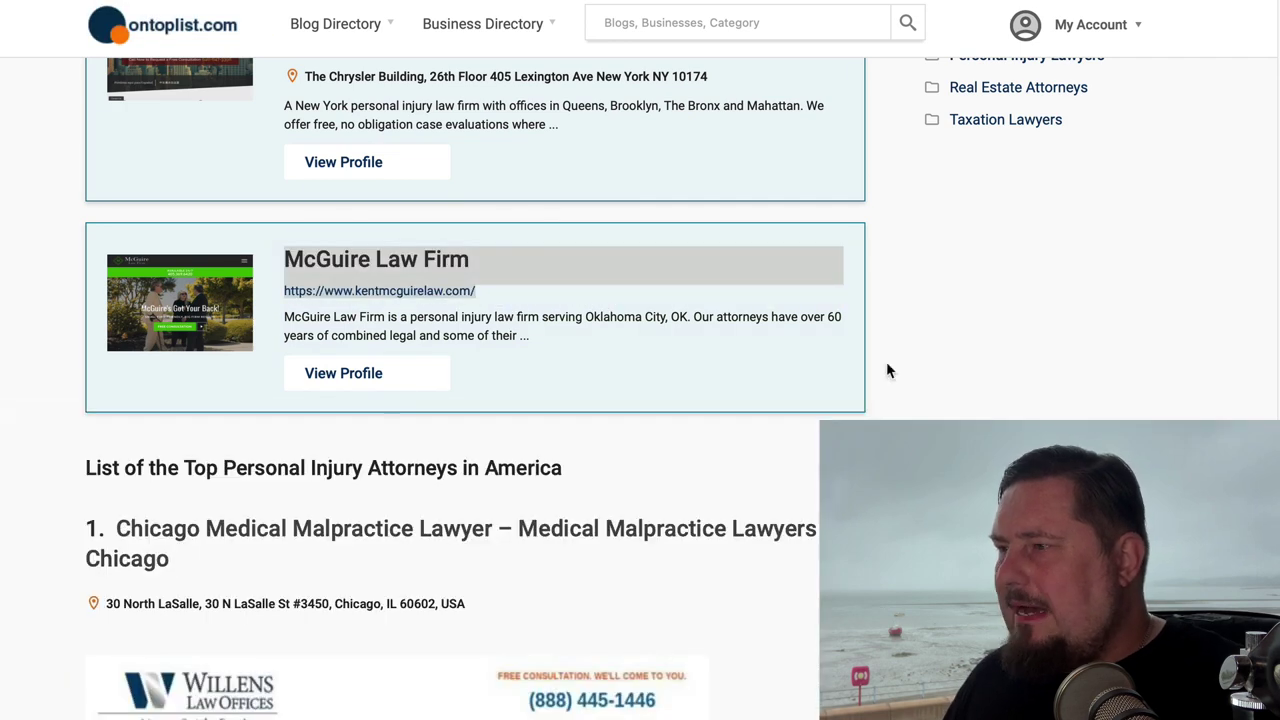
scroll(884, 379, "up", 5)
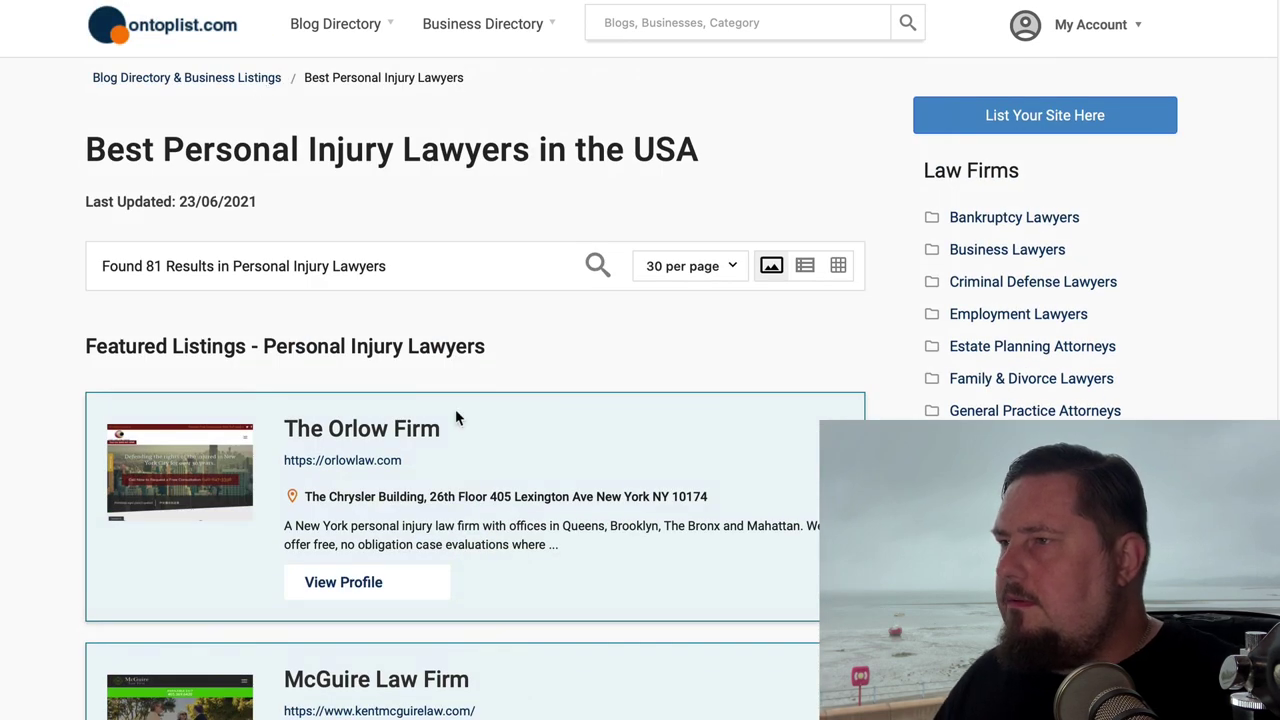